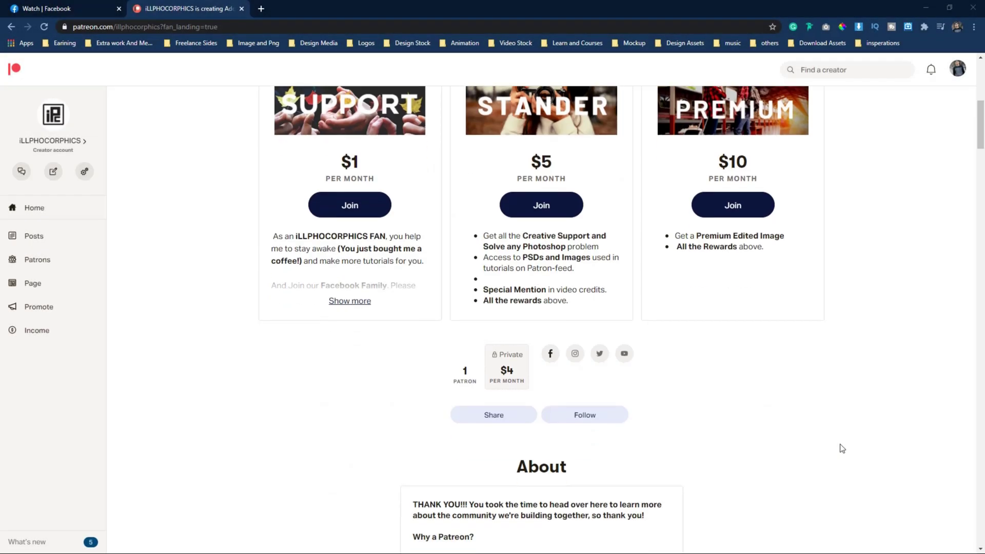
scroll(842, 448, up, 4)
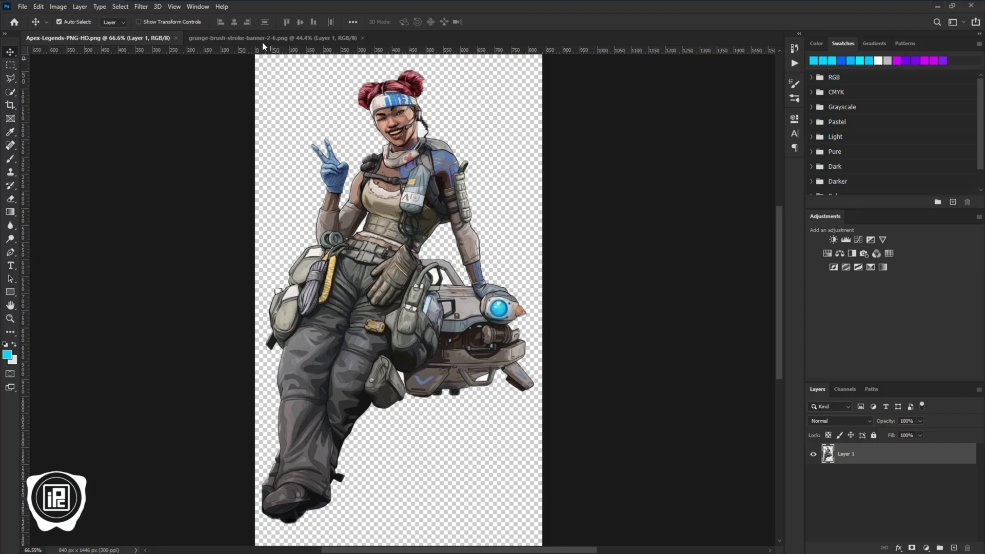
Create a new 1920 x 1080 pixel document at 300 pixels/inch named "Apex Legend Youtube thumbnail".
key(ctrl+Tab)
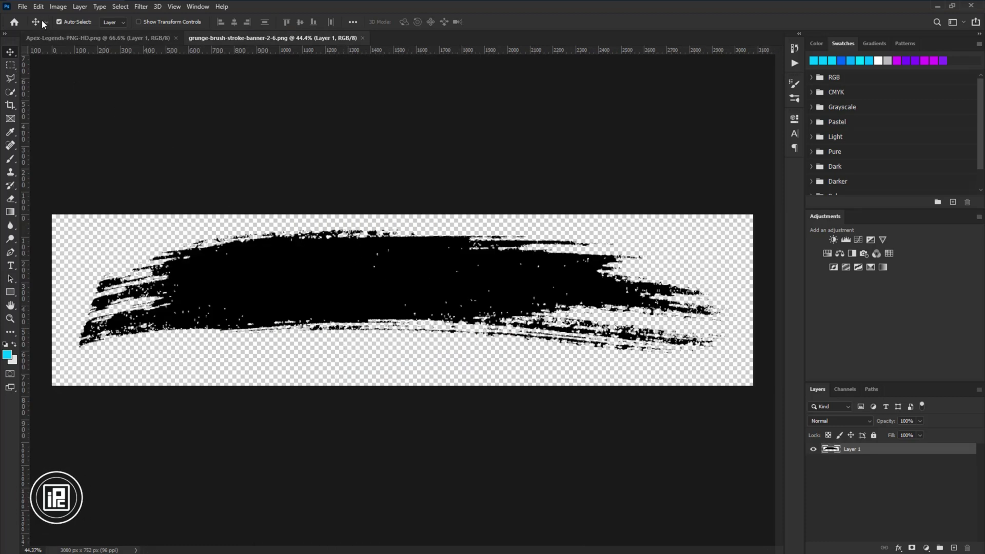
click(22, 6)
click(351, 194)
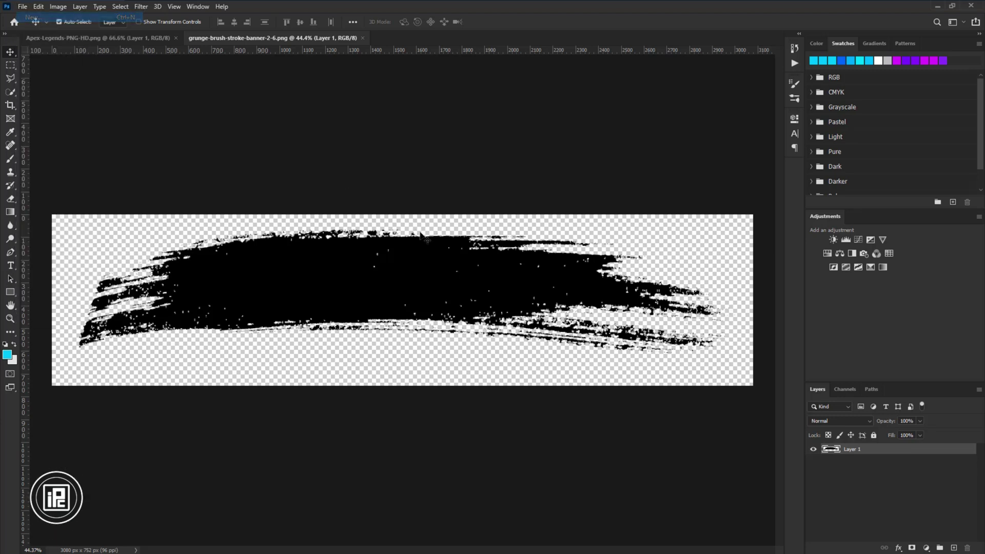
key(ctrl+n)
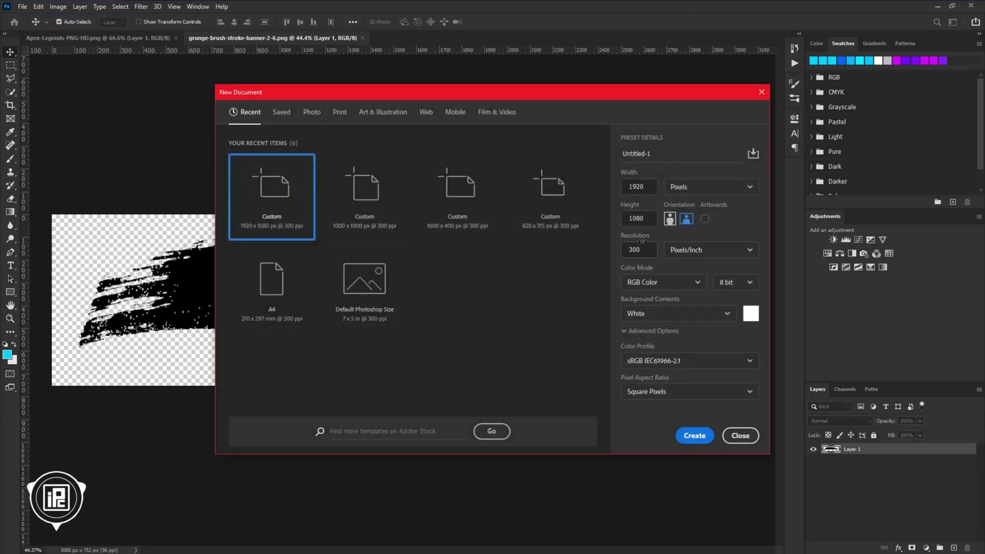
click(658, 156)
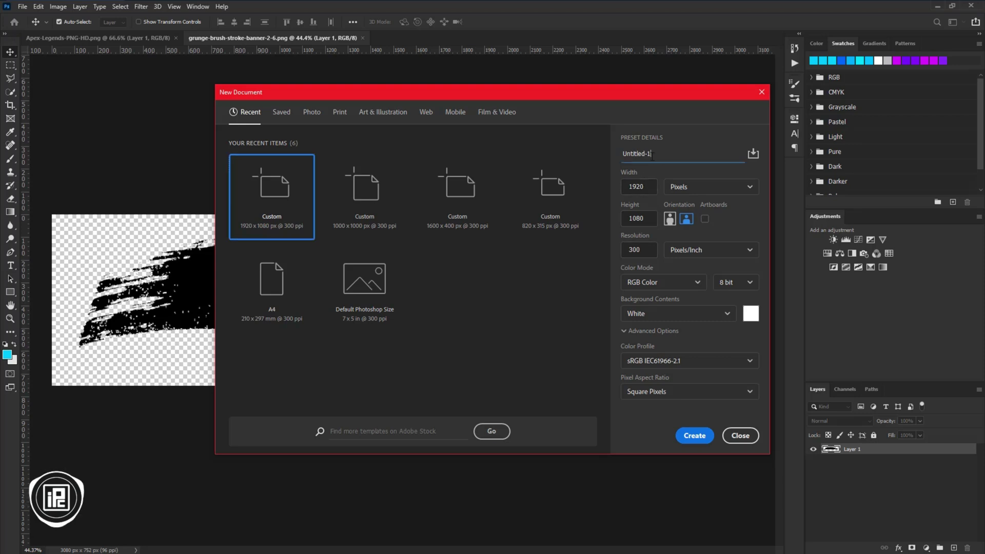
text(Apex Legend Yotu)
key(BackSpace)
key(BackSpace)
text(utube thumbnail)
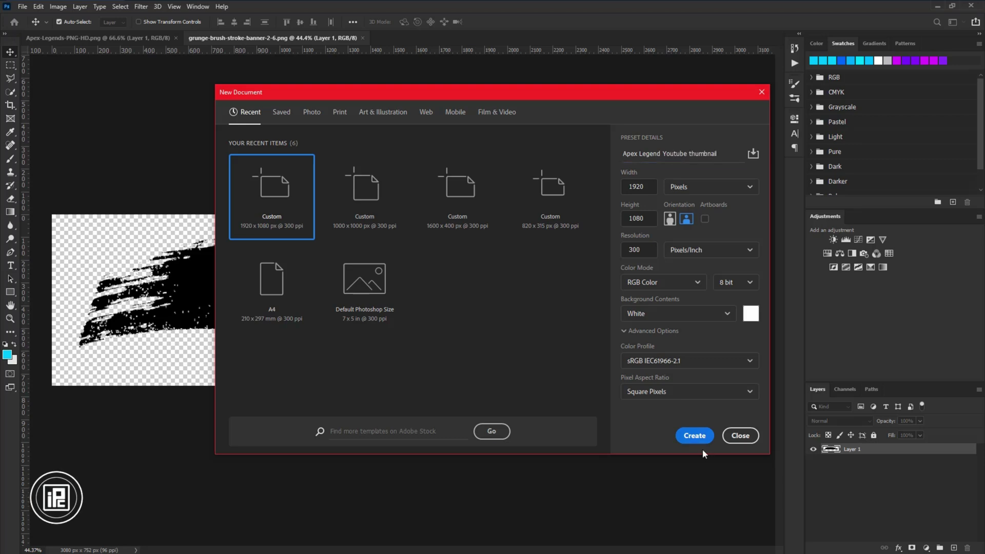
click(698, 444)
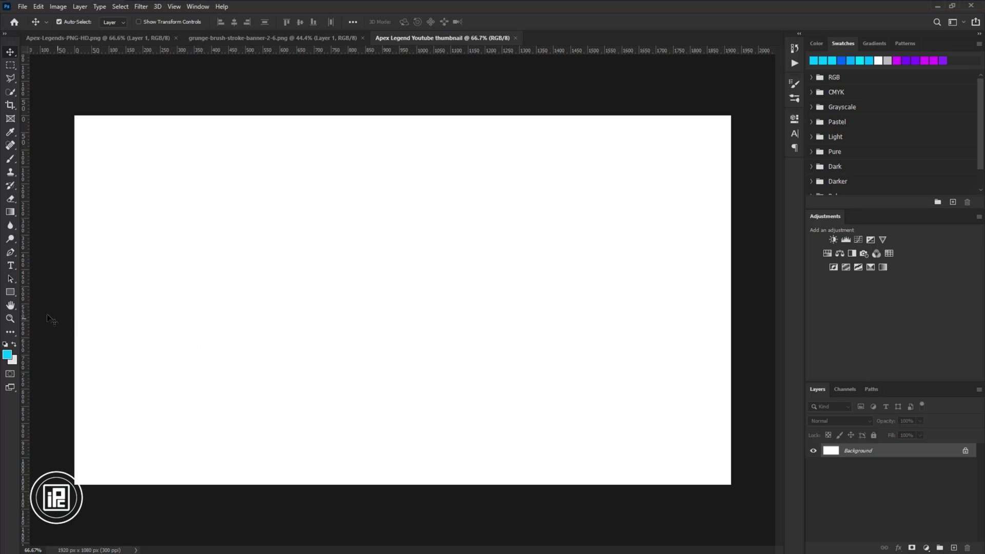
Place guides along all four edges of the blank thumbnail canvas.
drag(24, 302, 75, 288)
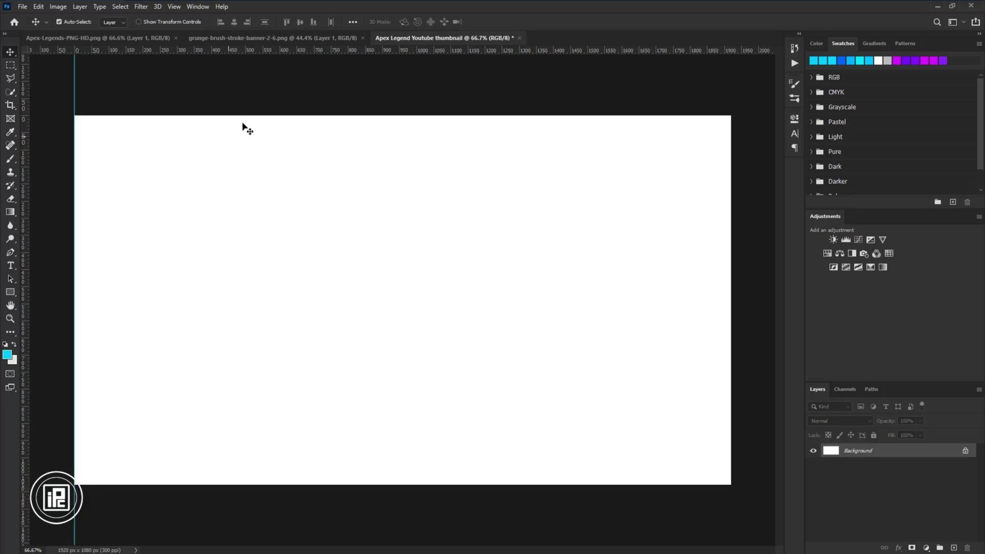
drag(303, 53, 308, 115)
drag(341, 57, 325, 485)
drag(23, 266, 731, 253)
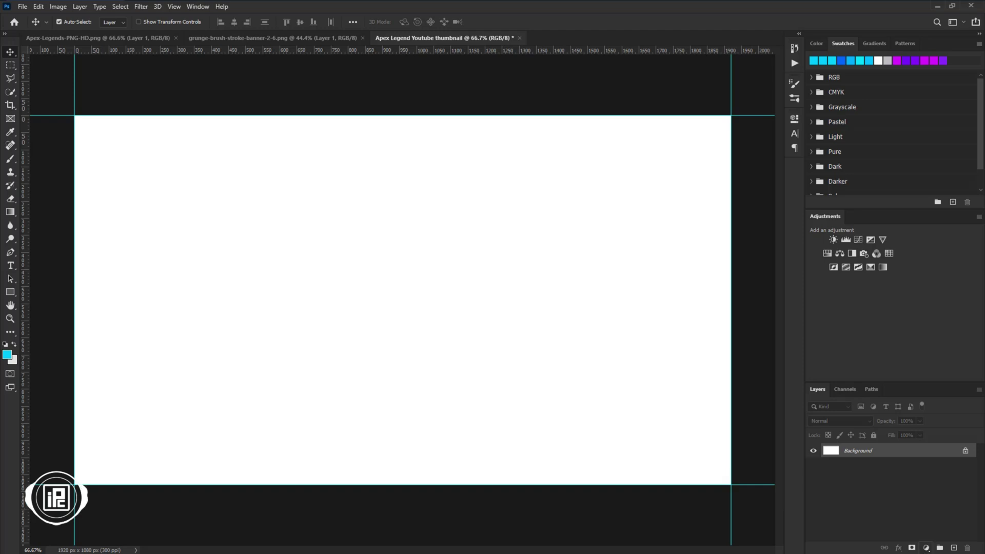
Add a gradient fill layer above the background using the custom cyan-to-blue gradient preset.
click(926, 548)
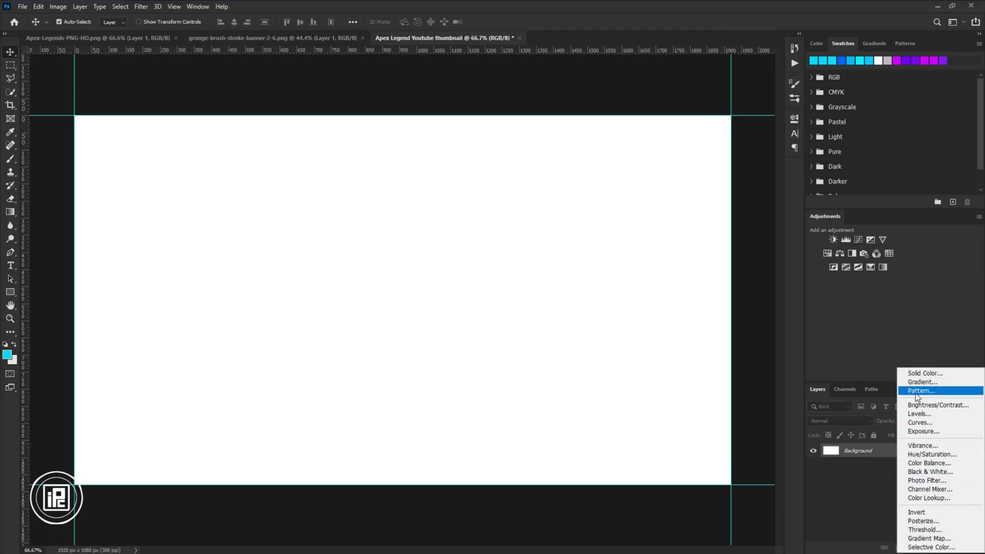
click(922, 382)
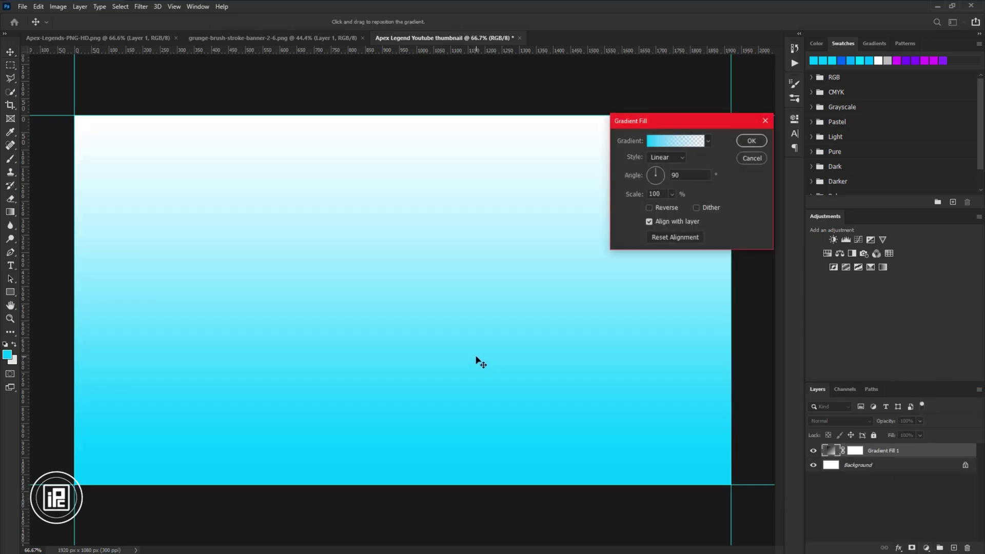
click(700, 146)
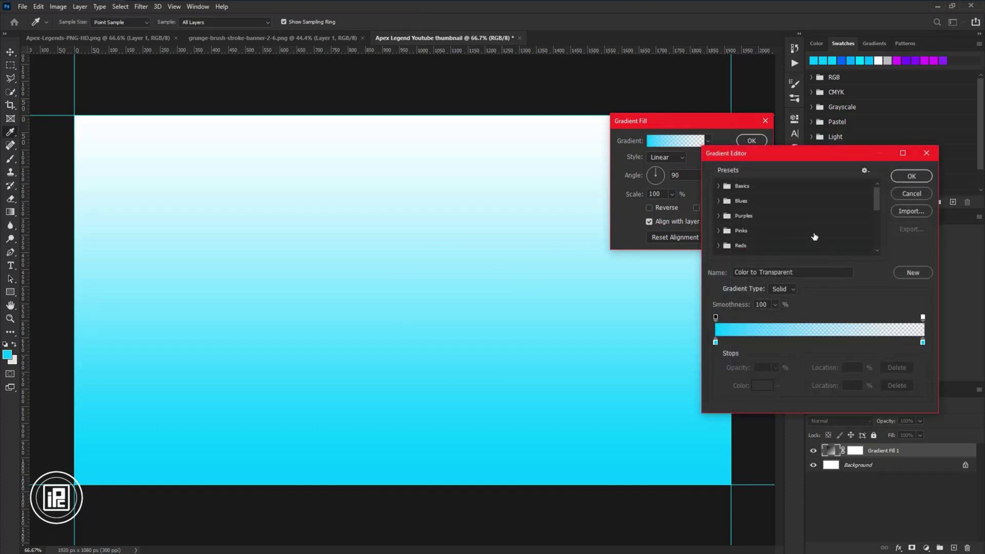
drag(876, 191, 884, 250)
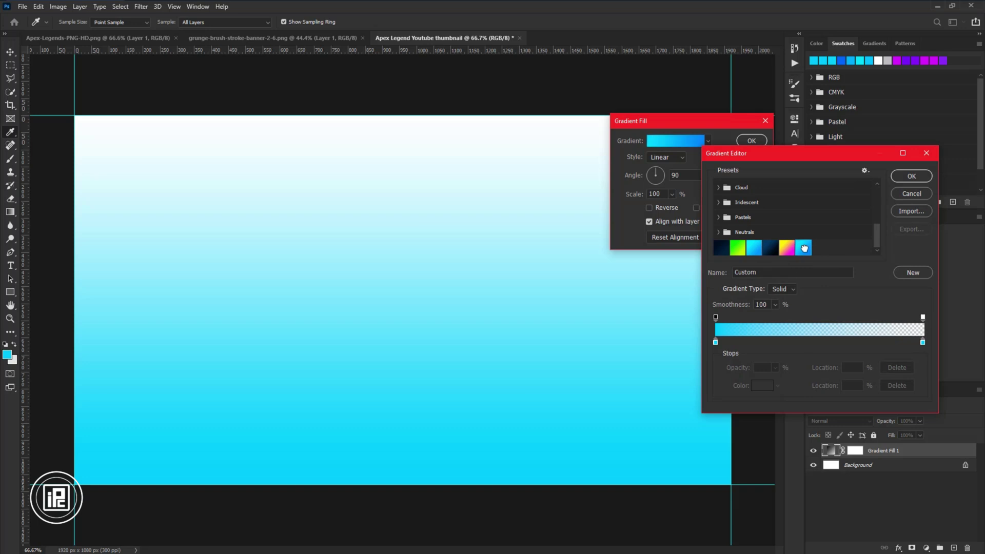
click(803, 248)
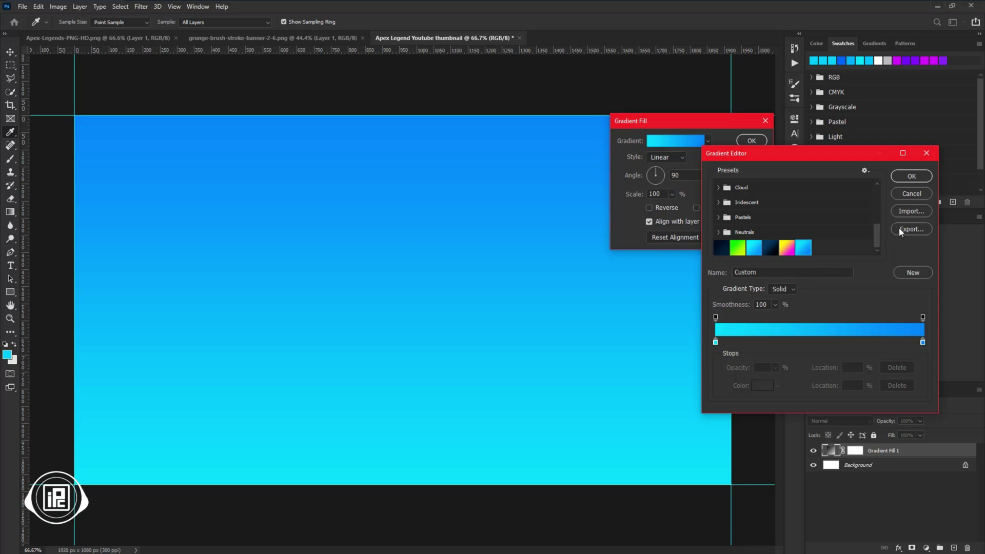
click(912, 177)
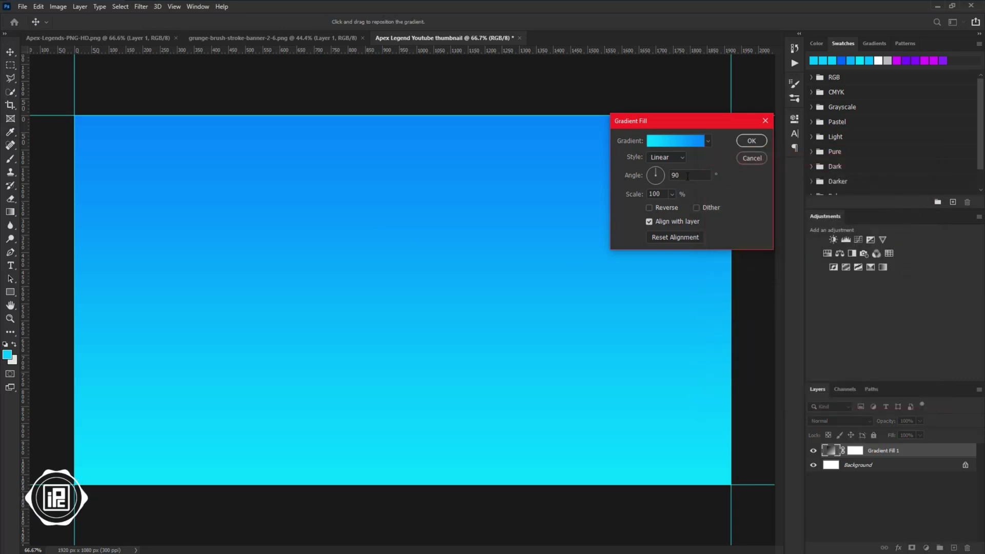
Set the gradient fill's angle to -154.51° and scale to 166%, reposition it on the canvas and apply it.
drag(664, 170, 648, 178)
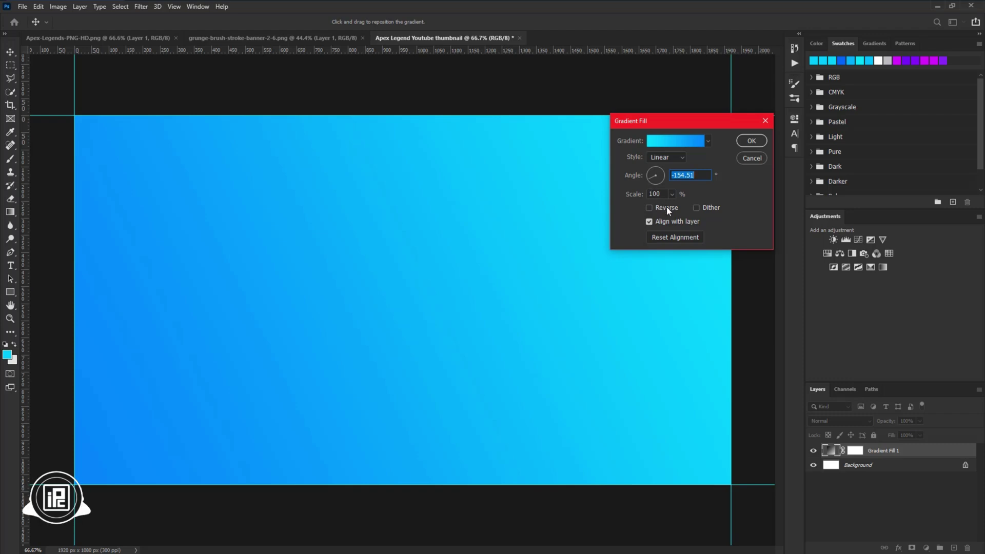
click(672, 194)
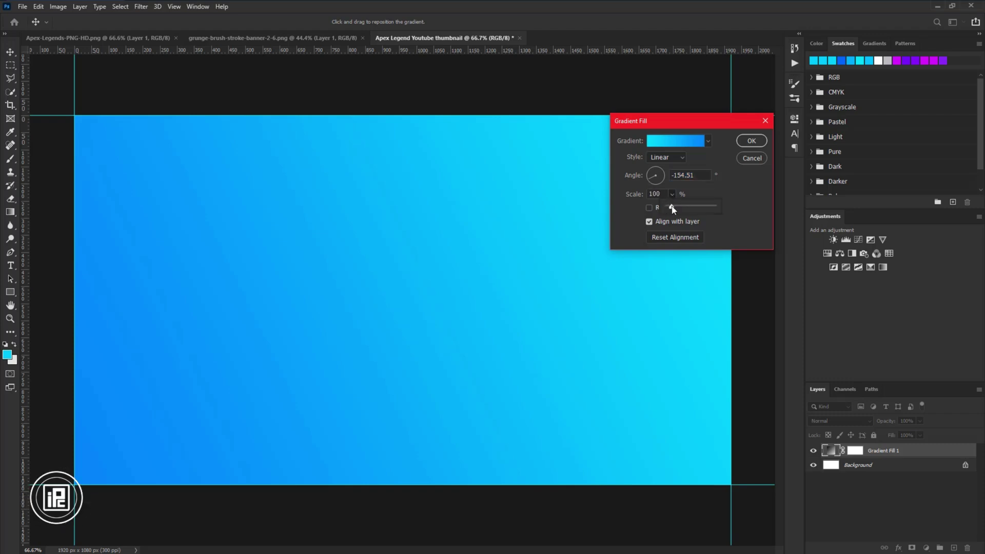
drag(502, 290, 340, 354)
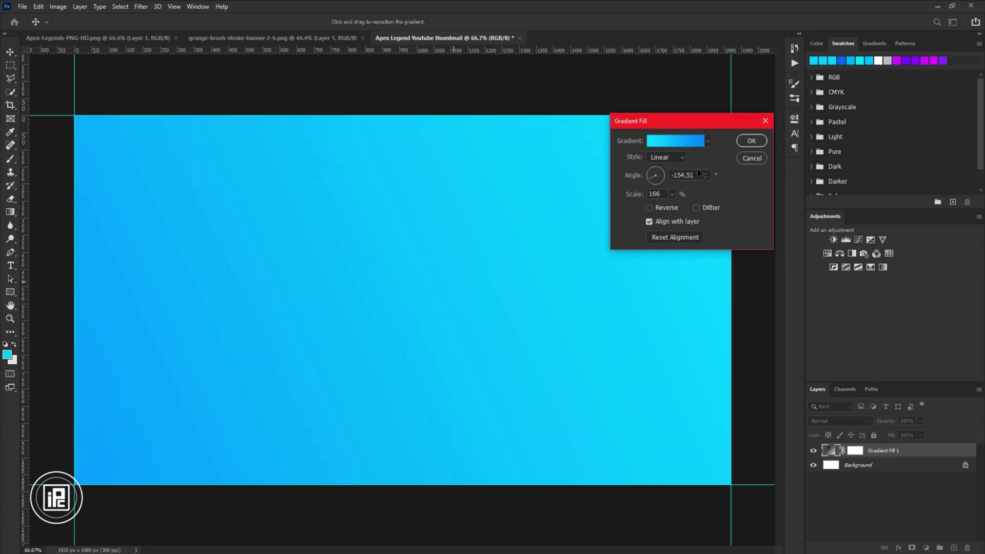
click(749, 141)
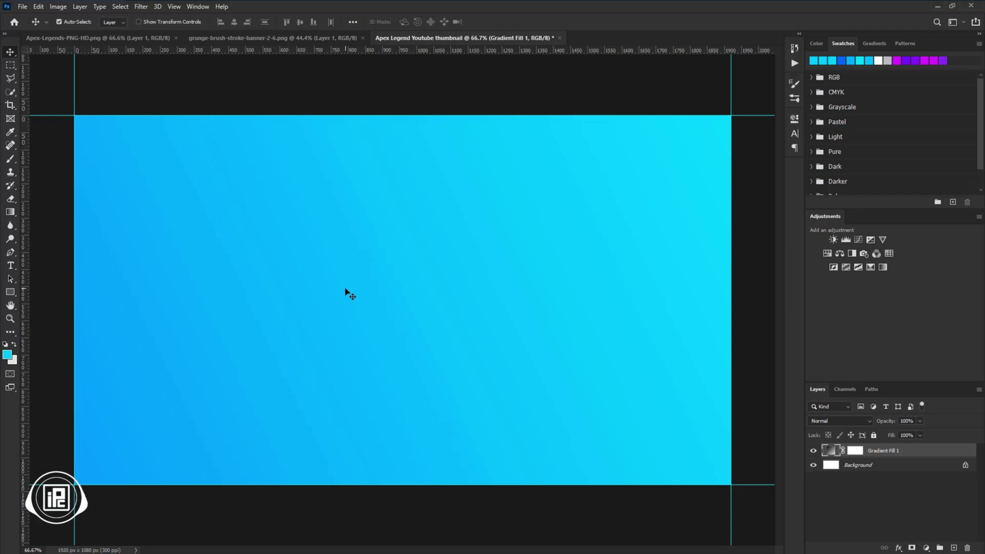
Copy the black grunge brush stroke into the thumbnail document, resize it and place it diagonally over the canvas's upper-left corner.
click(281, 41)
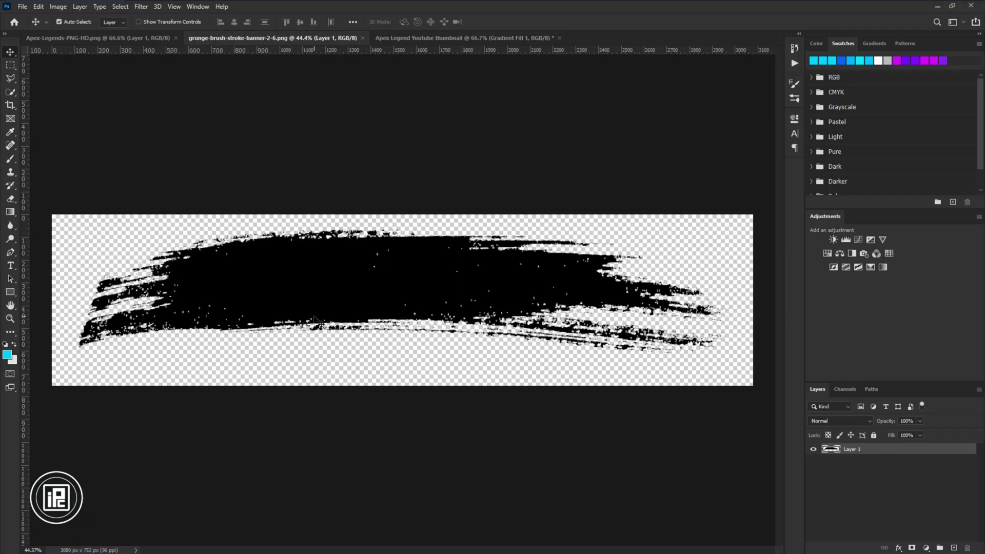
mouse_move(365, 290)
mouse_down()
mouse_move(411, 115)
mouse_move(410, 41)
mouse_move(384, 315)
mouse_move(438, 343)
mouse_up()
key(ctrl+t)
mouse_move(414, 238)
mouse_down()
mouse_move(419, 341)
mouse_move(418, 287)
mouse_up()
key(Return)
drag(438, 343, 152, 177)
key(ctrl+t)
mouse_move(462, 241)
mouse_down()
mouse_move(484, 154)
mouse_move(468, 164)
mouse_up()
key(Return)
Duplicate the brush stroke down the canvas's left side and transform the copy to cover more of the upper-left area.
mouse_move(225, 170)
mouse_down()
mouse_move(140, 138)
mouse_move(182, 137)
mouse_move(168, 148)
mouse_up()
mouse_move(168, 148)
mouse_down()
mouse_move(182, 148)
mouse_move(128, 266)
mouse_move(121, 238)
mouse_move(165, 207)
mouse_up()
mouse_move(171, 197)
alt+mouse_down()
mouse_move(222, 296)
mouse_move(202, 279)
alt+mouse_up()
key(ctrl+t)
alt+drag(433, 368, 293, 367)
drag(182, 313, 222, 241)
click(508, 22)
Adjust the upper-left strokes, then add another stroke copy lower on the left edge and resize it.
mouse_move(318, 179)
mouse_down()
mouse_move(347, 158)
mouse_move(337, 170)
mouse_up()
mouse_move(126, 260)
alt+mouse_down()
mouse_move(82, 346)
mouse_move(70, 346)
alt+mouse_up()
key(ctrl+t)
drag(276, 377, 308, 378)
key(Return)
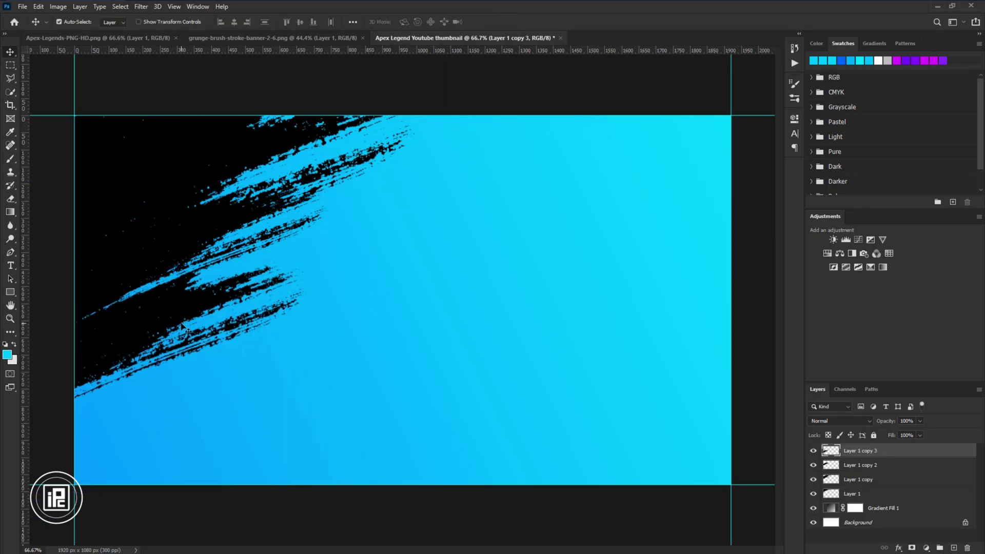
Duplicate the stroke toward the lower-left corner, resize and rotate the copy, and shift the neighbouring stroke to fill the left side.
mouse_move(132, 330)
alt+mouse_down()
mouse_move(180, 382)
mouse_move(170, 386)
alt+mouse_up()
key(ctrl+t)
drag(349, 314, 501, 228)
drag(376, 292, 320, 340)
drag(446, 455, 227, 467)
drag(92, 381, 88, 403)
click(508, 22)
drag(153, 321, 212, 279)
Duplicate the stroke into the lower part of the canvas, scale it to about 189% and tilt it slightly across the bottom.
scroll(136, 388, down, 2)
drag(139, 397, 340, 353)
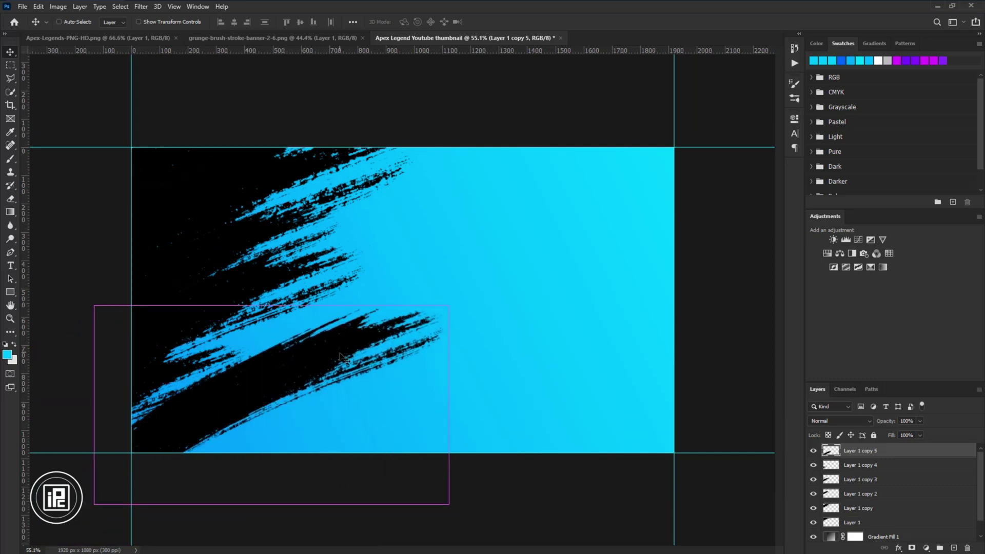
key(ctrl+t)
drag(448, 404, 722, 405)
drag(374, 352, 282, 359)
drag(630, 410, 691, 440)
drag(333, 332, 432, 340)
drag(760, 415, 760, 398)
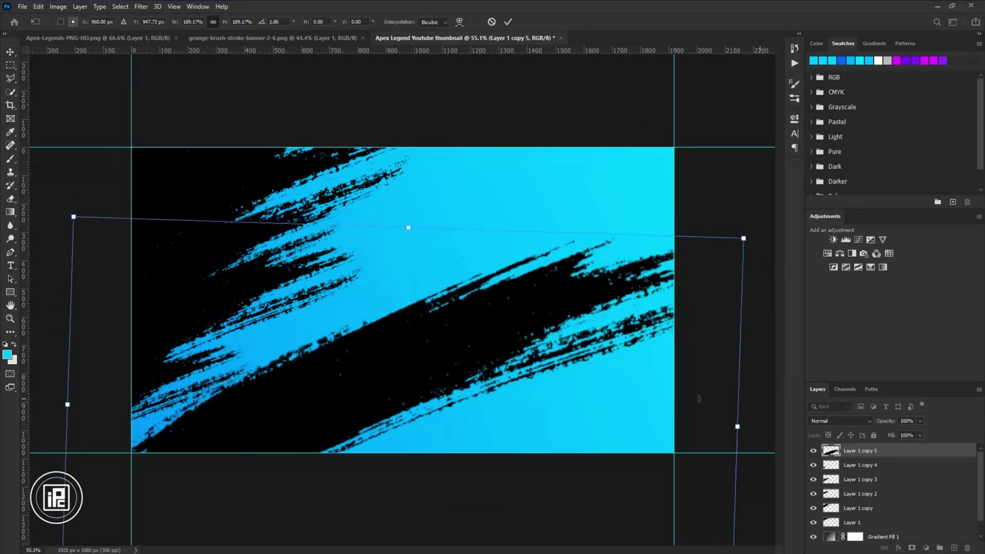
click(507, 22)
Duplicate the small stroke in the lower-left corner and reposition the strokes there to fill the blue gap.
alt+drag(153, 380, 152, 416)
drag(388, 386, 373, 403)
drag(206, 430, 291, 362)
Duplicate the large diagonal stroke toward the canvas's lower-right corner and transform it to extend the black area on the right.
alt+drag(482, 356, 539, 428)
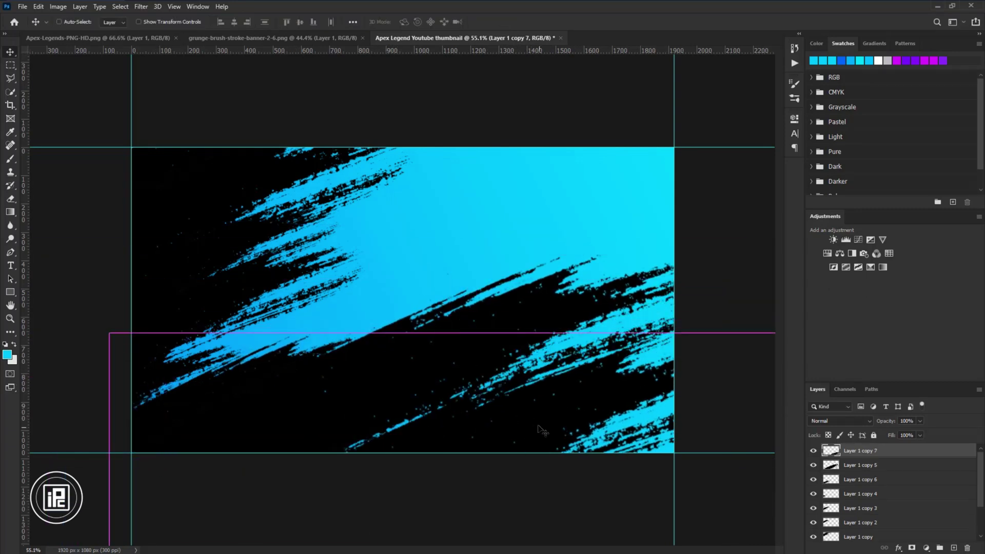
key(ctrl+t)
alt+drag(448, 334, 448, 401)
drag(509, 443, 519, 220)
click(507, 22)
Rotate a stroke copy so its frayed end points inward and fit it over the canvas's upper-right corner.
key(ctrl+t)
shift+drag(694, 397, 266, 161)
drag(392, 310, 601, 177)
drag(464, 240, 379, 318)
drag(444, 240, 477, 209)
click(508, 22)
Duplicate a stroke into the lower-right corner and fine-tune the positions of the strokes on both sides of the canvas.
mouse_move(553, 211)
mouse_down()
mouse_move(603, 177)
mouse_move(665, 261)
mouse_move(626, 418)
mouse_up()
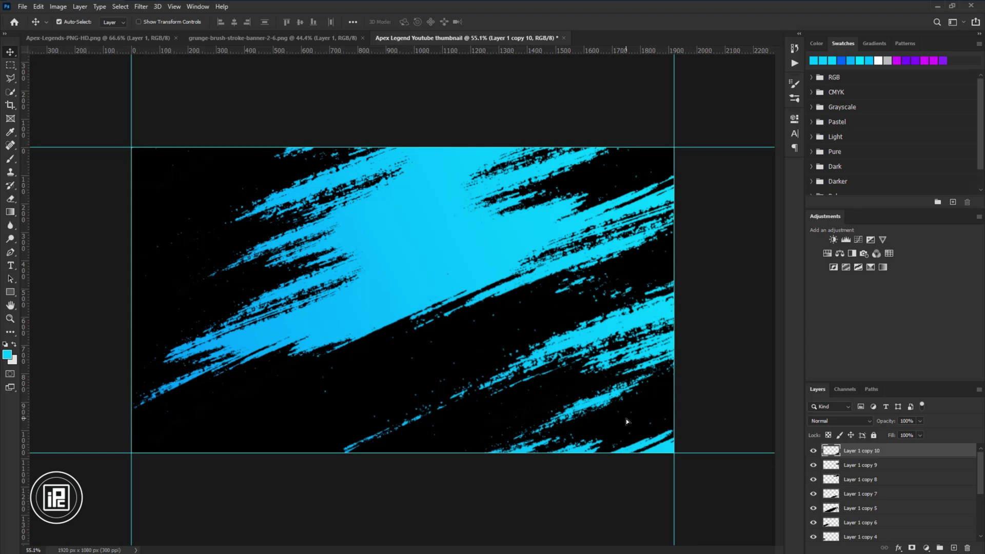
mouse_move(625, 419)
mouse_down()
mouse_move(597, 424)
mouse_move(561, 368)
mouse_up()
drag(606, 421, 599, 418)
drag(280, 228, 333, 208)
drag(618, 185, 637, 186)
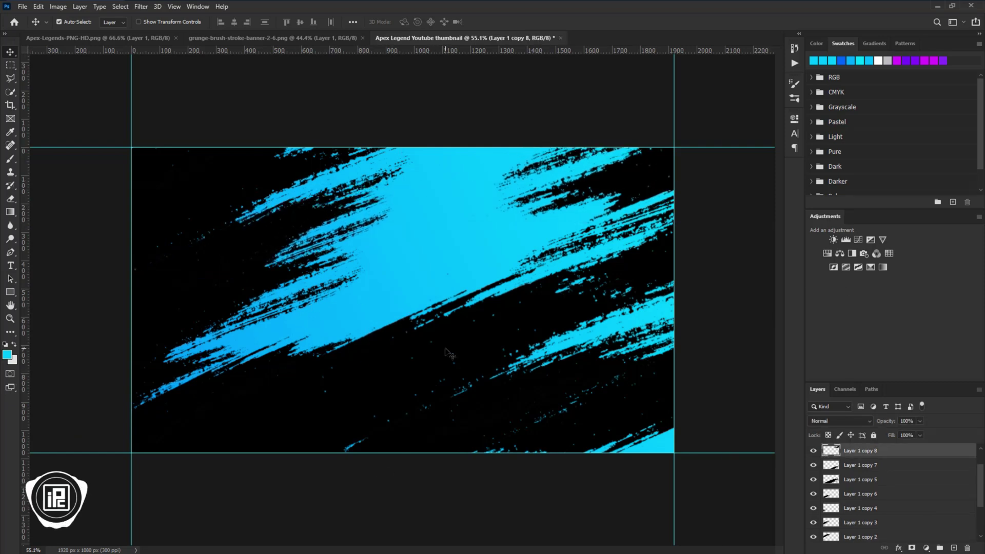
Copy the Apex Legends character into the thumbnail document and enlarge it to 161.25%.
click(145, 39)
drag(396, 287, 513, 348)
key(ctrl+t)
drag(625, 348, 763, 348)
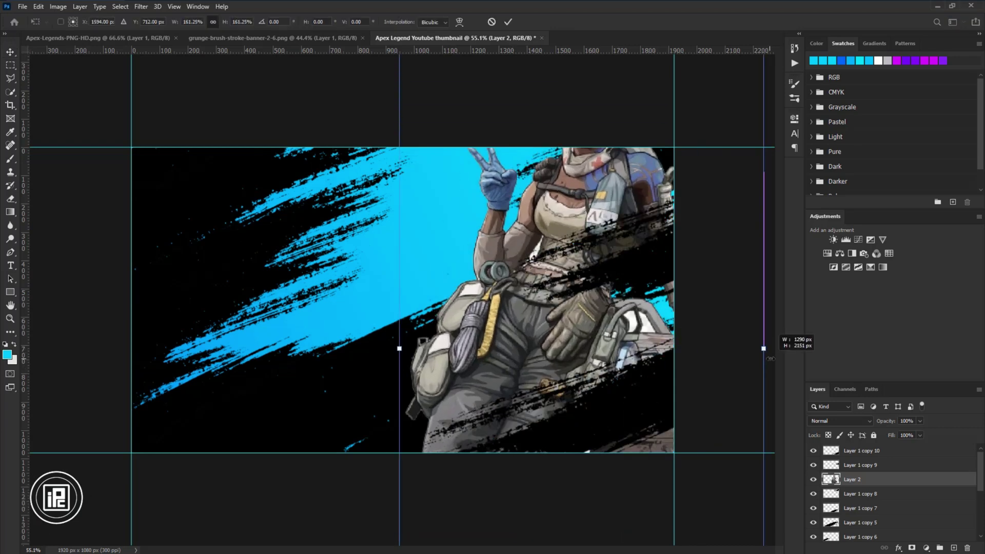
Enlarge the character further, position its upper body in the canvas's right half and move its layer above all brush strokes.
drag(511, 340, 444, 461)
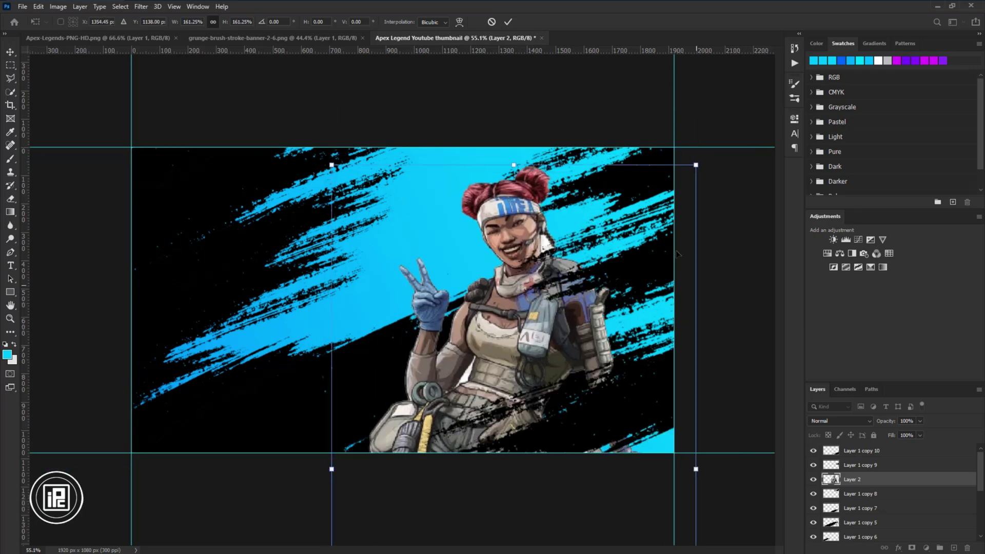
drag(511, 166, 558, 81)
drag(505, 236, 535, 287)
click(507, 22)
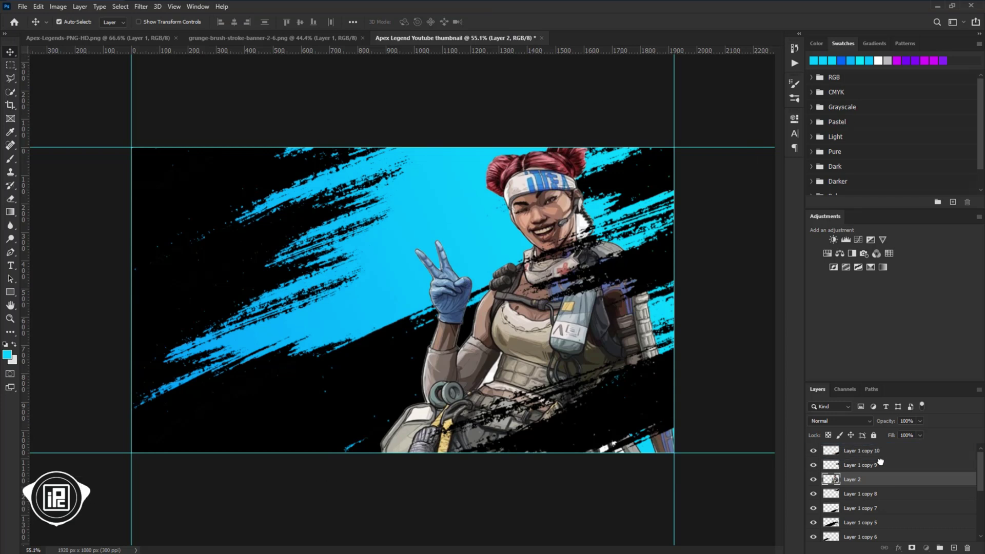
drag(881, 462, 872, 446)
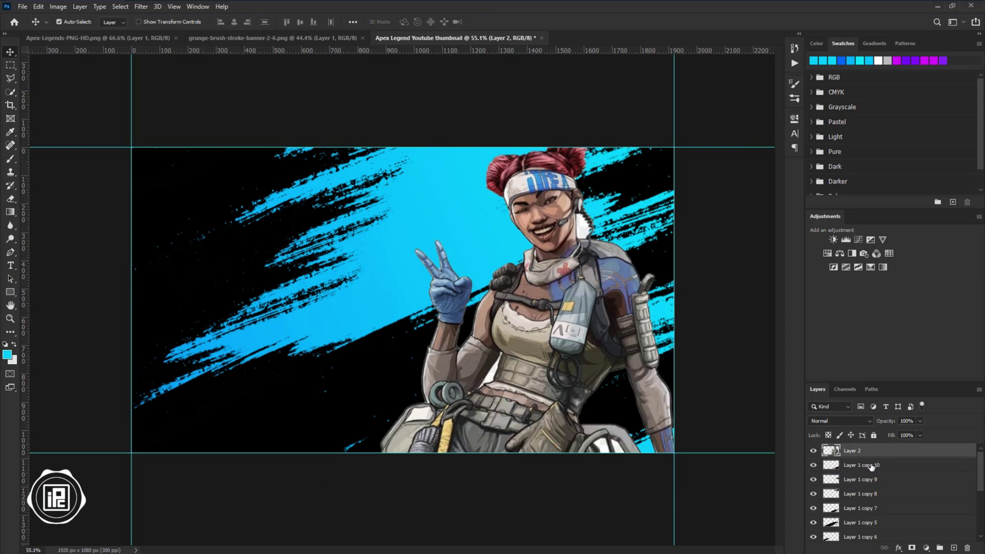
Group all the brush stroke layers and name the group "Brush stroke".
click(871, 466)
scroll(869, 487, down, 5)
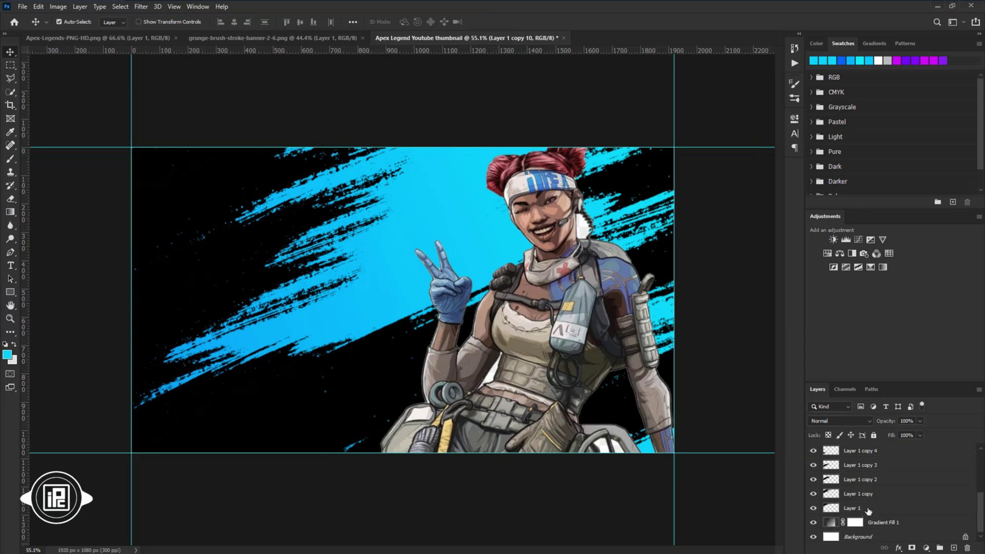
shift+click(868, 510)
key(ctrl+g)
double_click(849, 464)
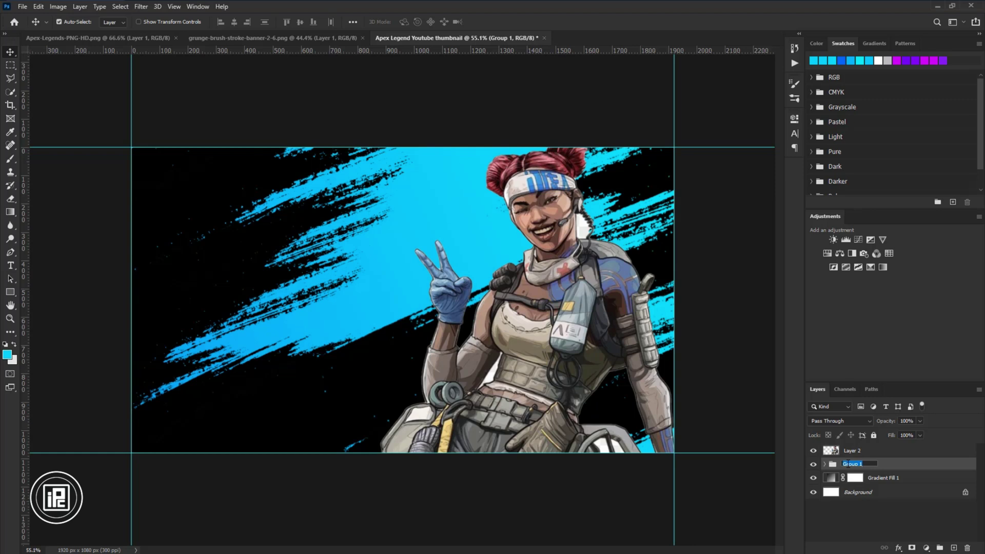
text(Brush stroke)
key(Return)
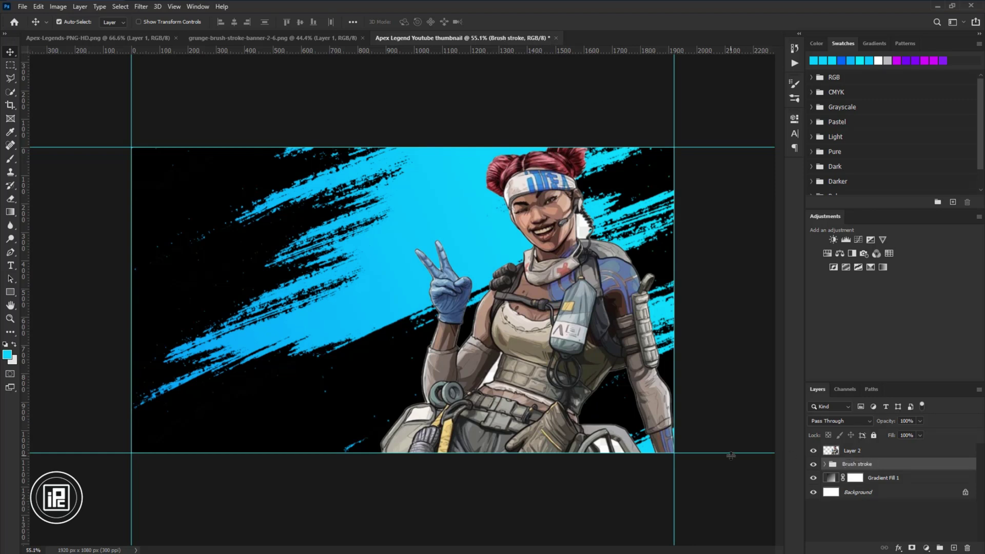
Shift the character slightly to the right and give its layer a cyan outside stroke of 35 px.
drag(564, 358, 569, 357)
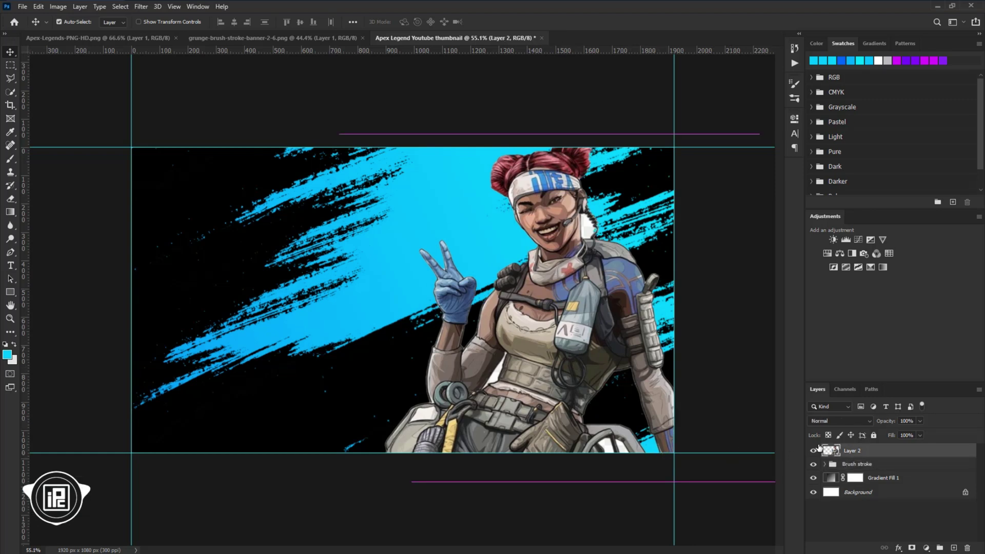
double_click(906, 452)
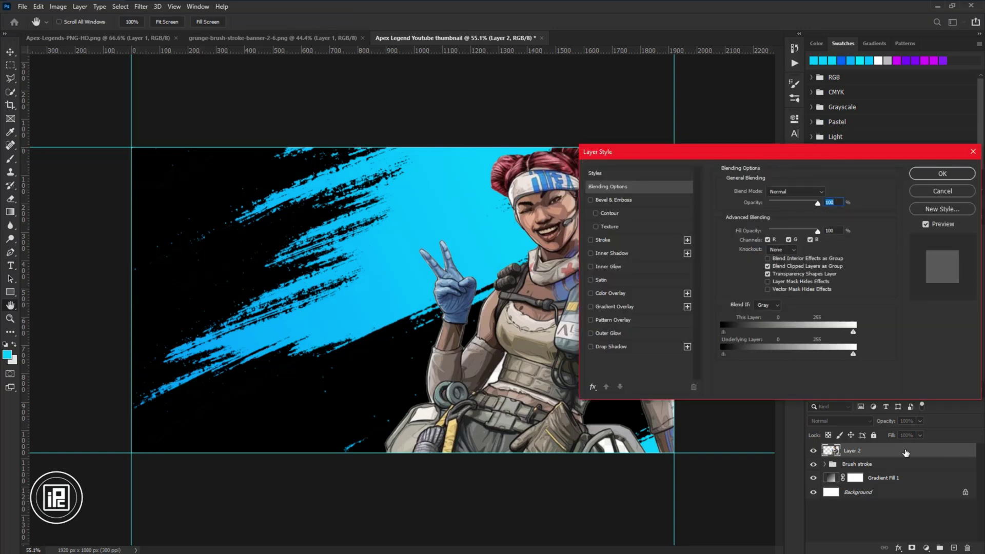
click(603, 240)
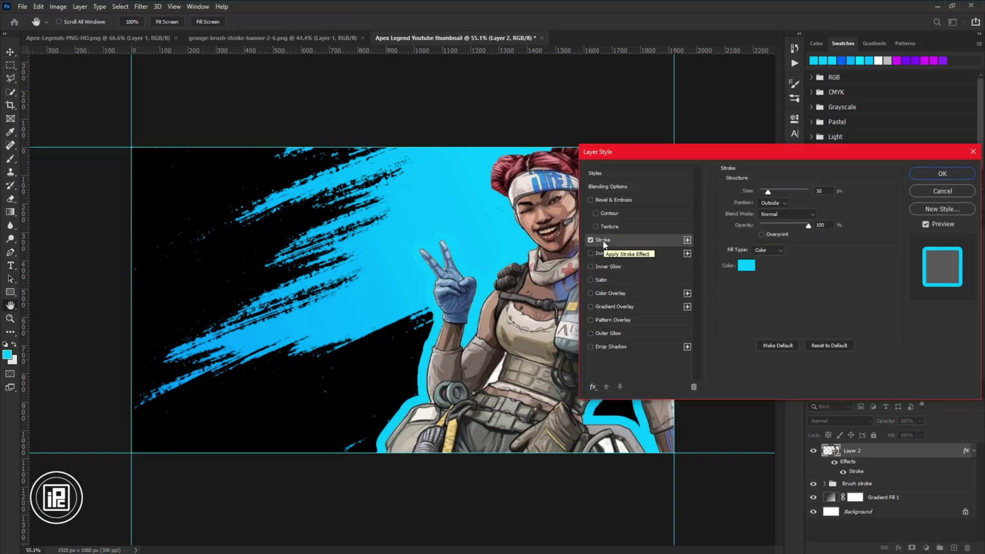
drag(833, 189, 812, 191)
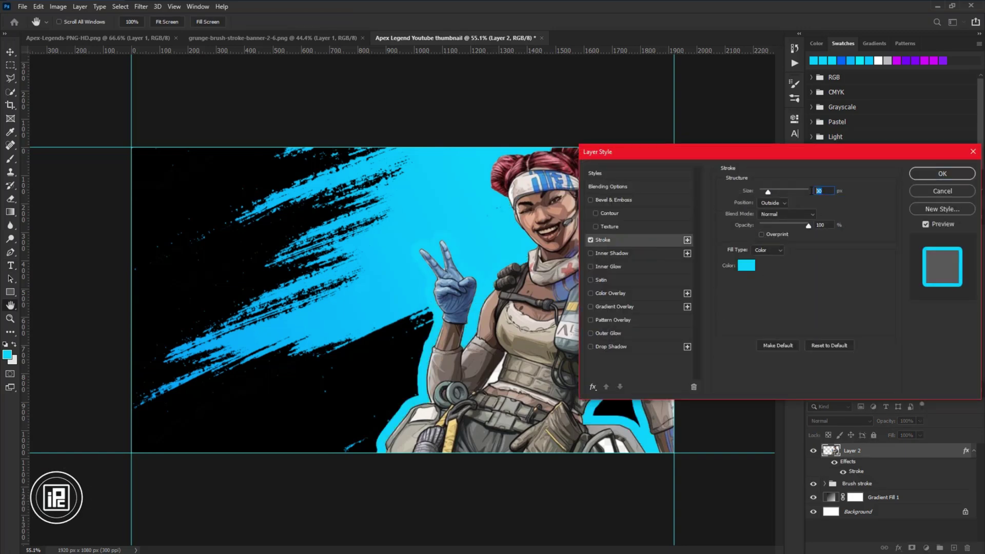
text(35)
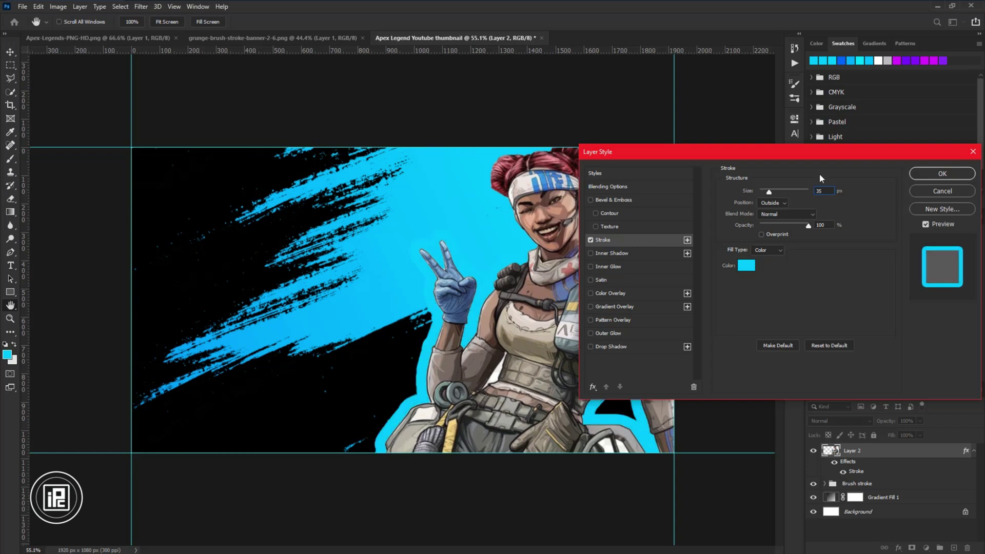
click(928, 177)
key(t)
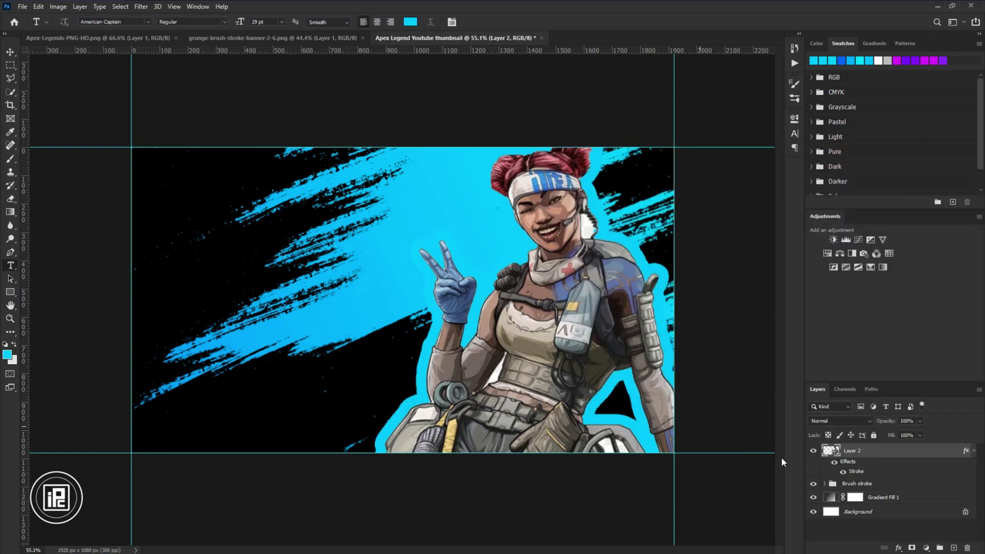
Check the background gradient fill's settings and apply #00deff as the colour of the character's stroke.
double_click(831, 498)
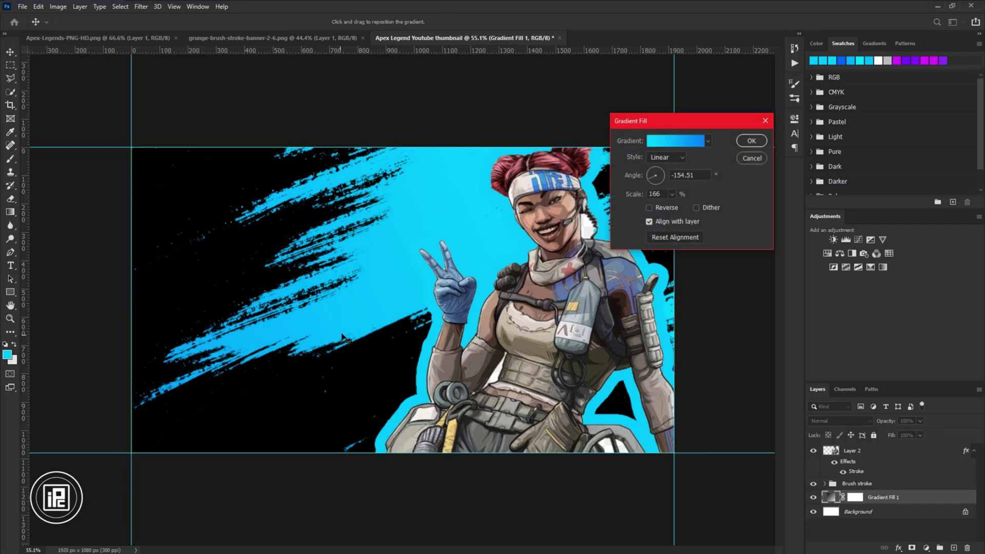
click(751, 141)
double_click(855, 471)
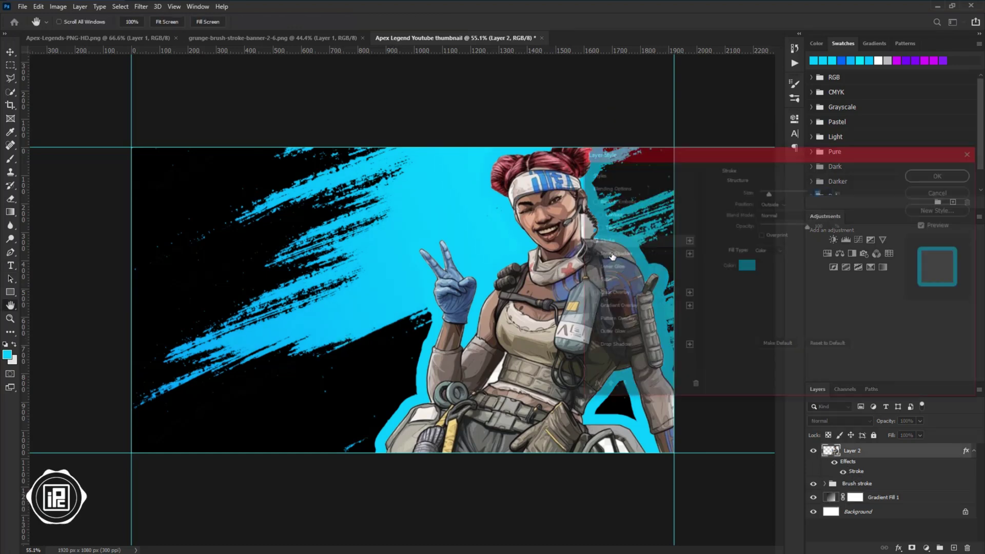
click(746, 265)
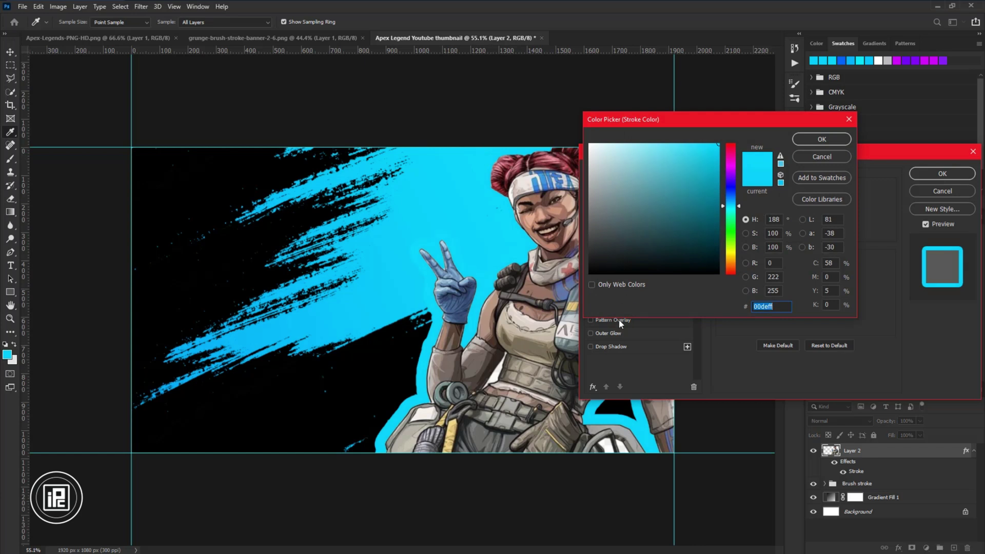
click(822, 139)
click(942, 173)
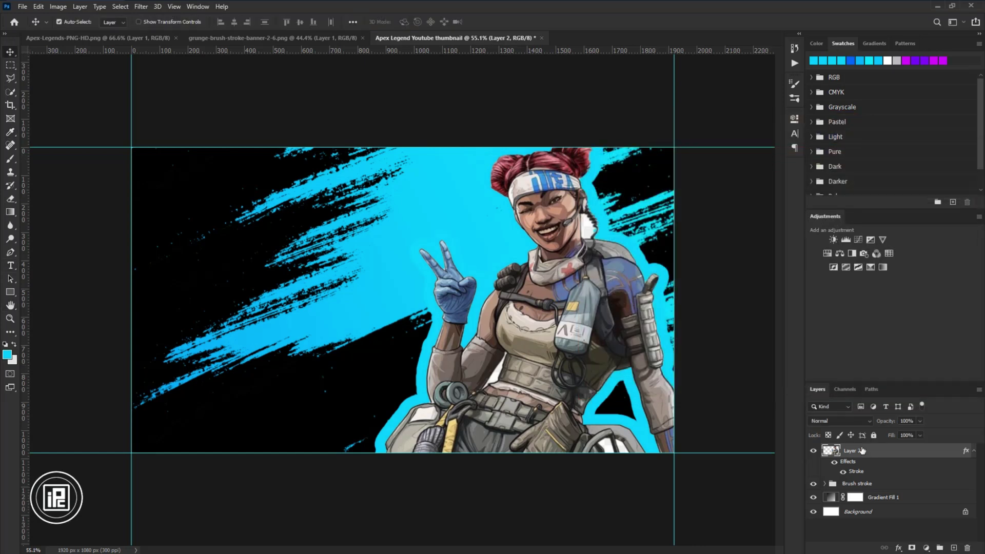
Add the text "APEX LEGEND" in American Captain at 29 pt on the upper part of the canvas's left half.
click(10, 265)
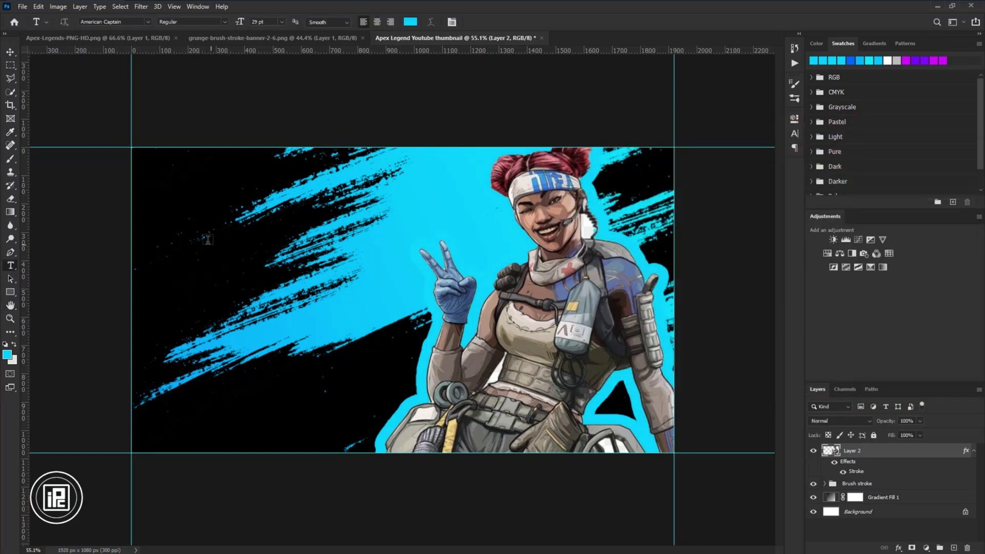
click(201, 232)
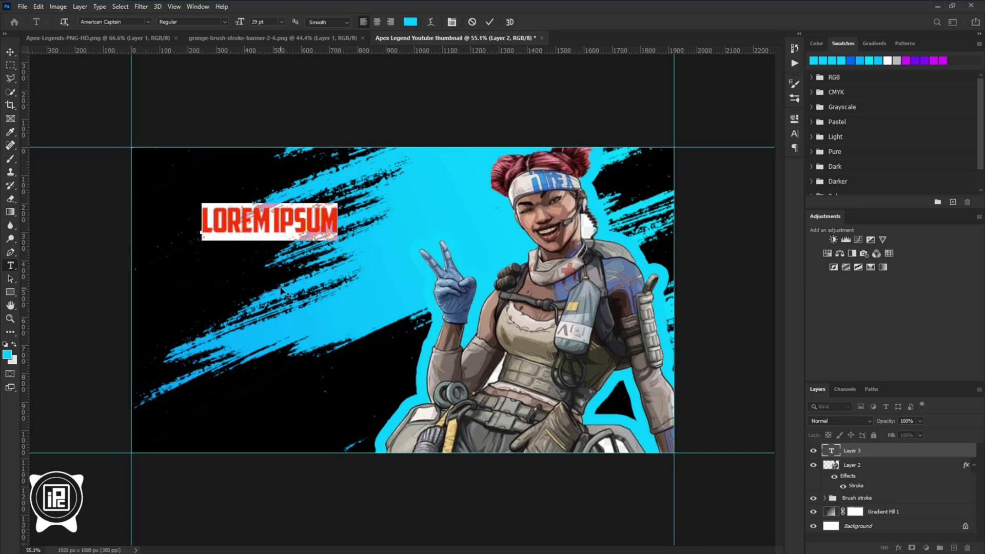
text(APE)
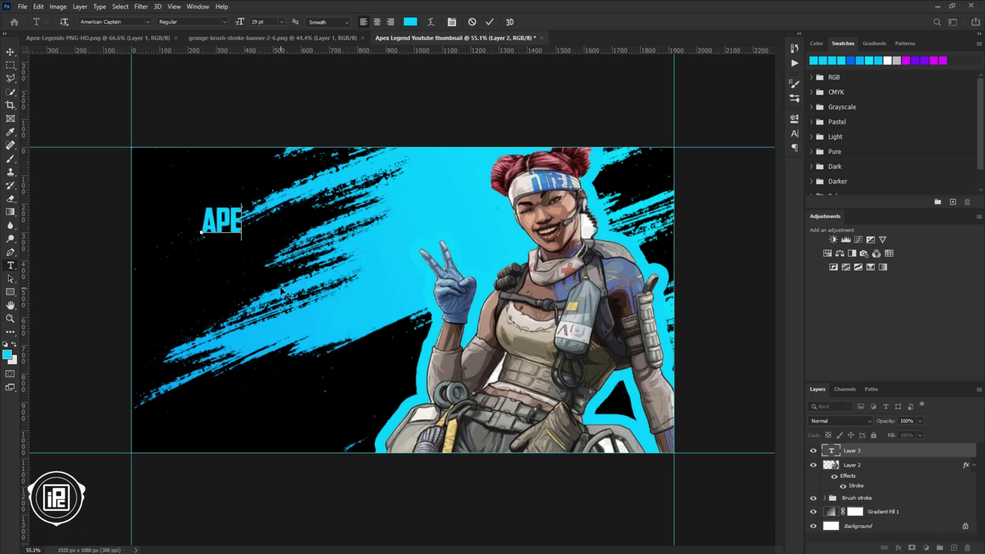
text(X L)
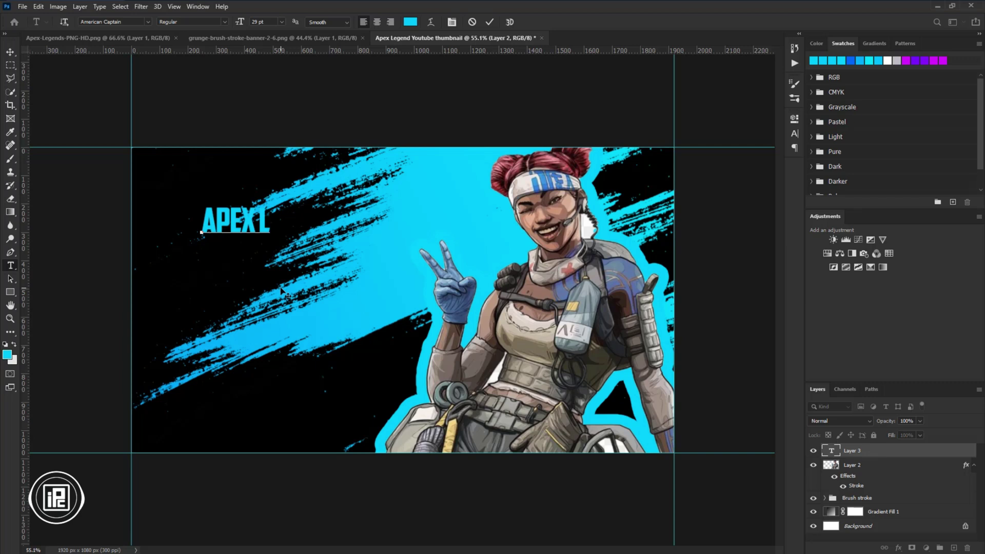
text(EGEND)
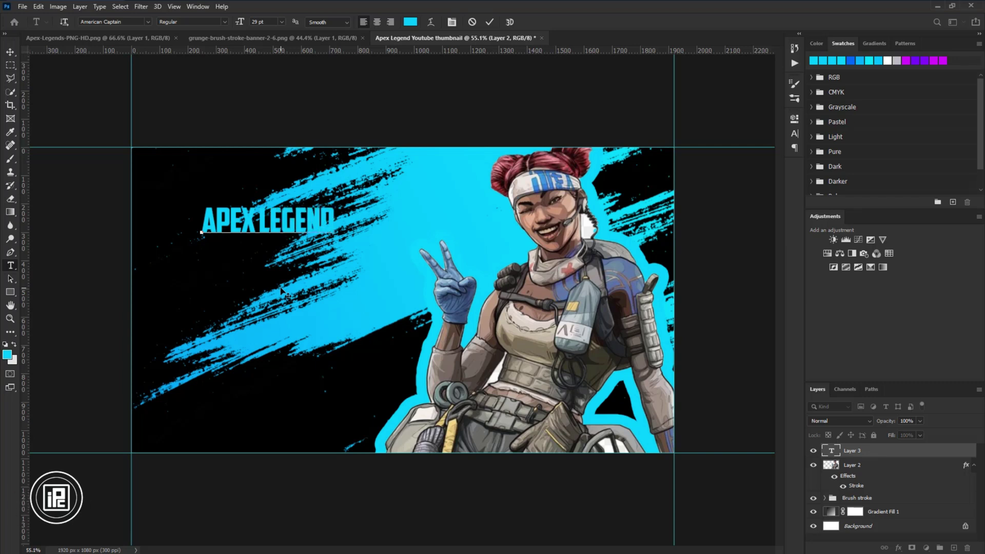
click(490, 22)
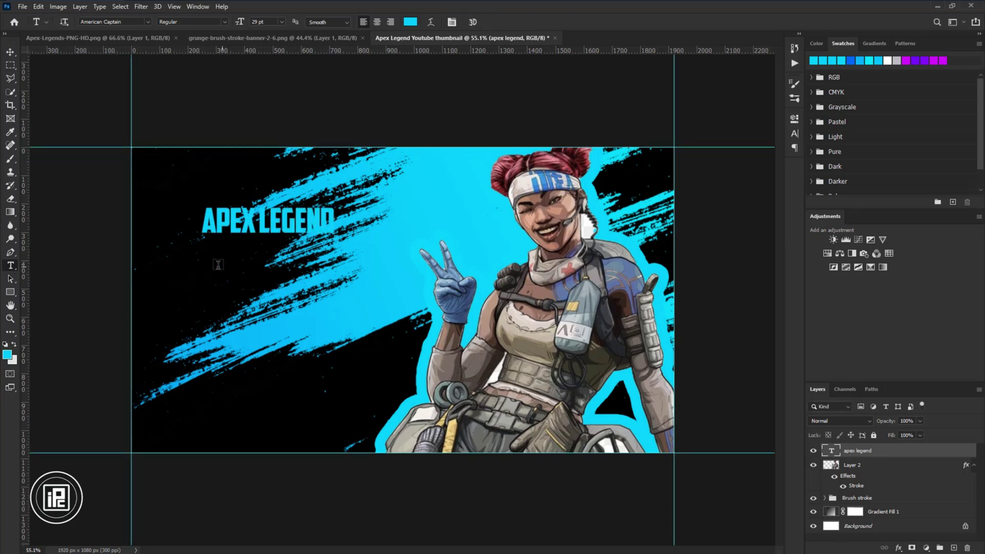
Add "youtube", "thumbnail" and "design in photoshop" as separate text layers stacked below APEX LEGEND.
click(204, 258)
text(youtube)
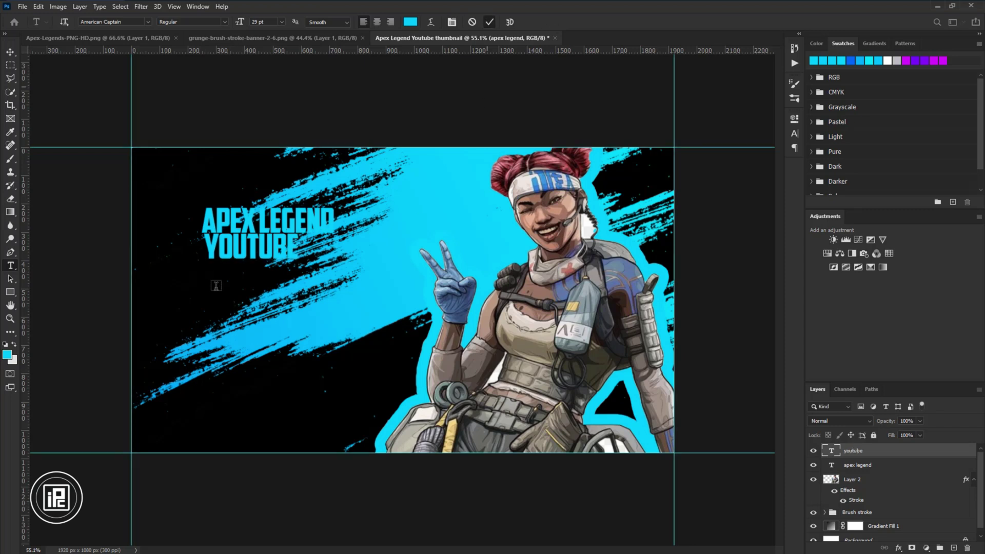
click(490, 22)
click(201, 277)
text(thumbnail)
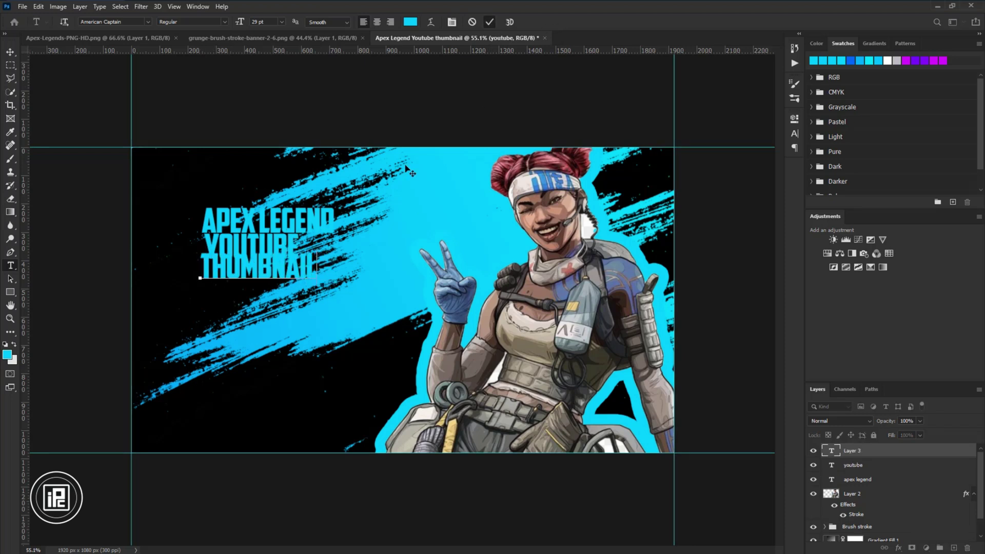
click(206, 300)
click(205, 305)
text(design in photoshop)
key(ctrl+Return)
key(v)
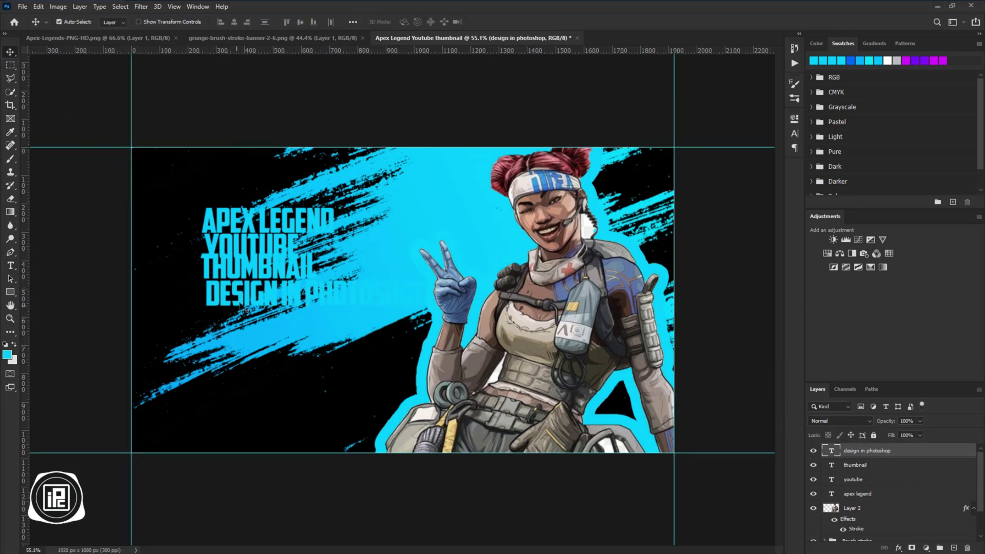
Spread the four text lines apart vertically over the canvas's left half, with DESIGN IN PHOTOSHOP near the bottom.
drag(241, 311, 212, 401)
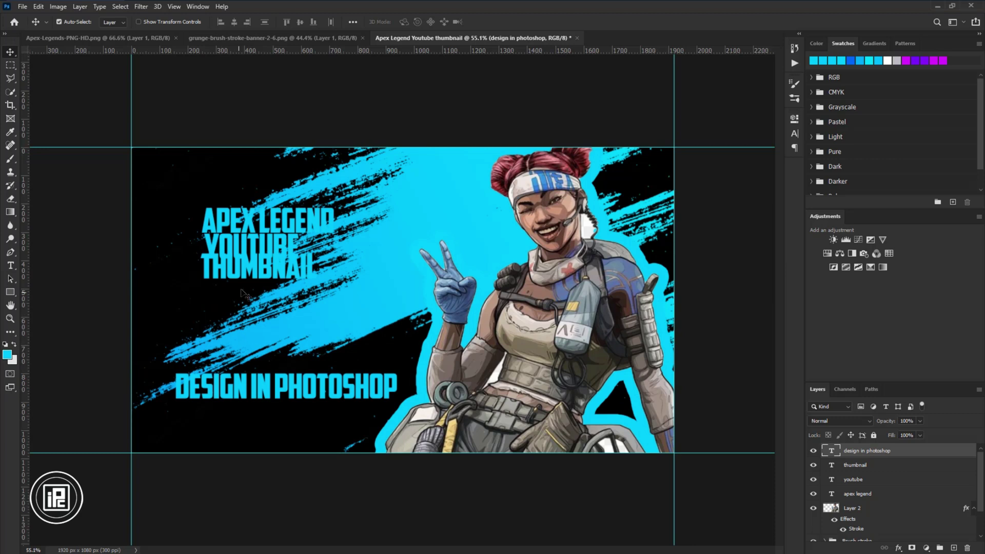
drag(265, 274, 280, 347)
drag(282, 255, 311, 285)
drag(308, 237, 326, 245)
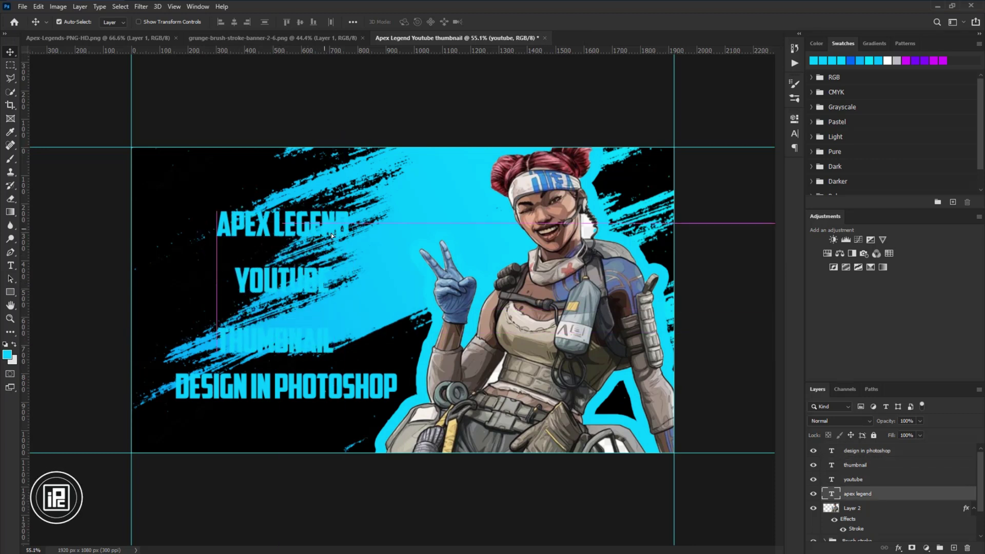
Set the colour of all four text layers to white (#ffffff).
shift+click(891, 455)
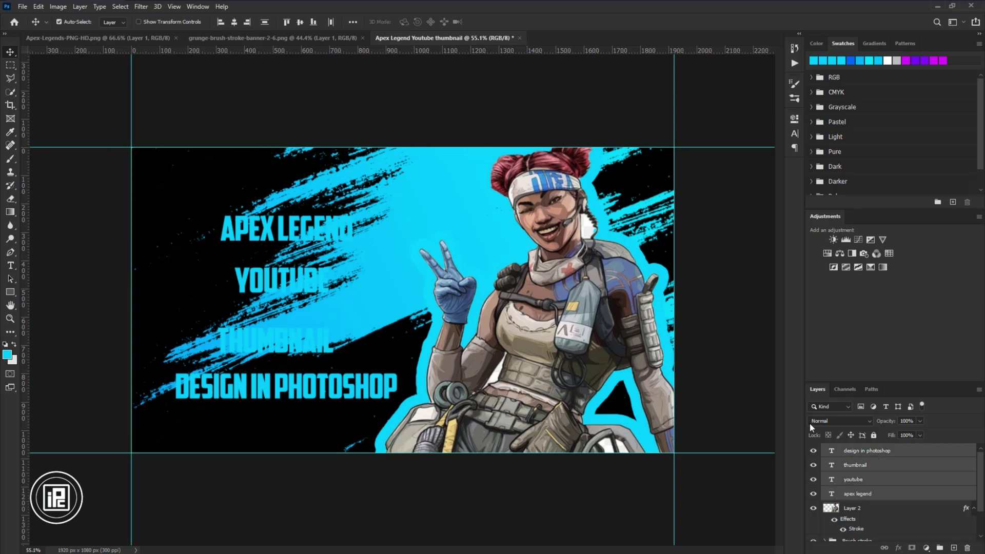
click(794, 134)
click(767, 184)
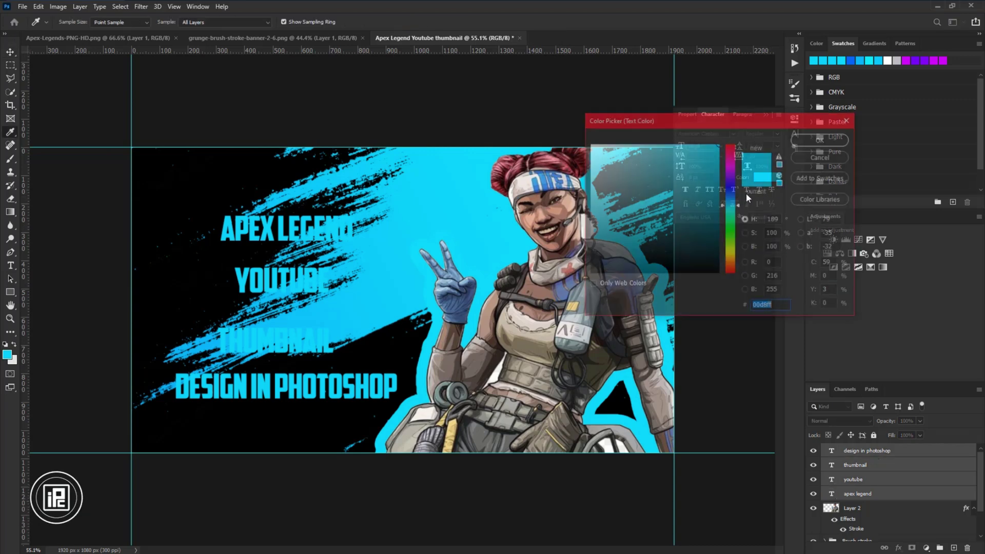
drag(610, 162, 561, 119)
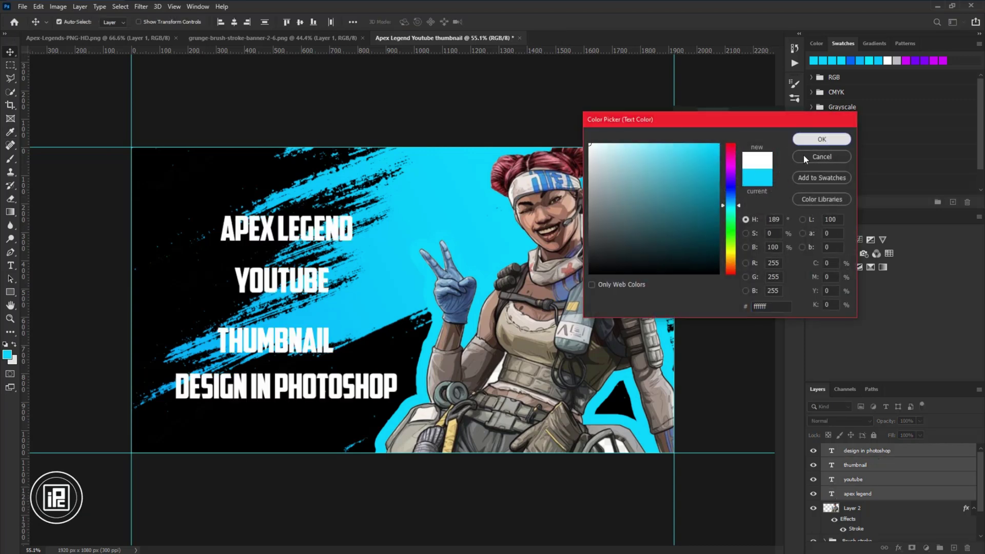
click(822, 139)
Enlarge the YOUTUBE text until it spans most of the space between the canvas's left edge and the character's hand.
click(282, 281)
key(ctrl+t)
drag(330, 281, 420, 272)
scroll(407, 293, up, 4)
key(Return)
Enlarge the APEX LEGEND text to 50.75 pt and place it just above YOUTUBE.
drag(221, 197, 232, 218)
key(ctrl+t)
drag(231, 148, 230, 122)
drag(237, 168, 237, 171)
key(Return)
key(ctrl+minus)
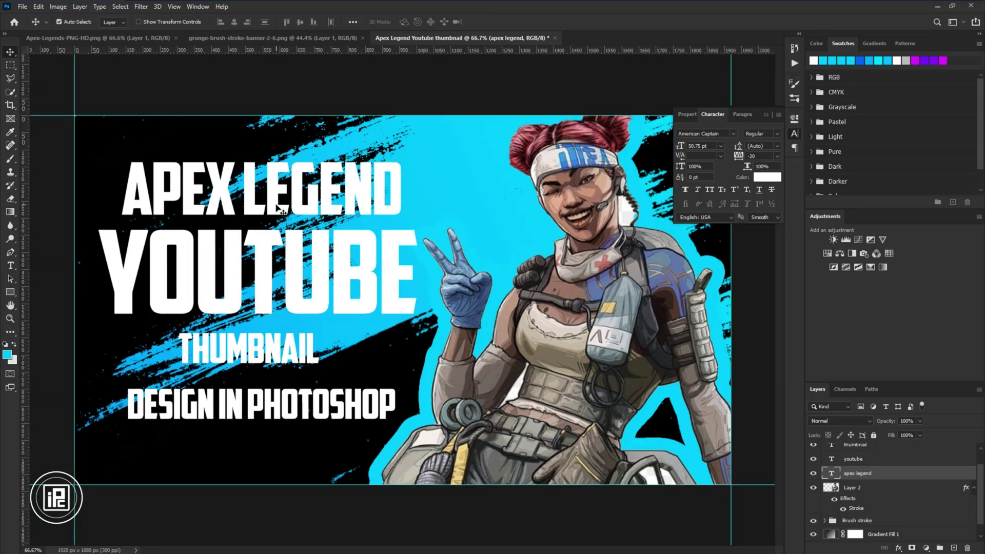
Enlarge the THUMBNAIL text to nearly the width of APEX LEGEND and position it directly below YOUTUBE.
click(282, 360)
drag(277, 354, 248, 388)
key(ctrl+t)
drag(249, 324, 249, 319)
drag(248, 388, 249, 398)
drag(269, 371, 290, 443)
key(Return)
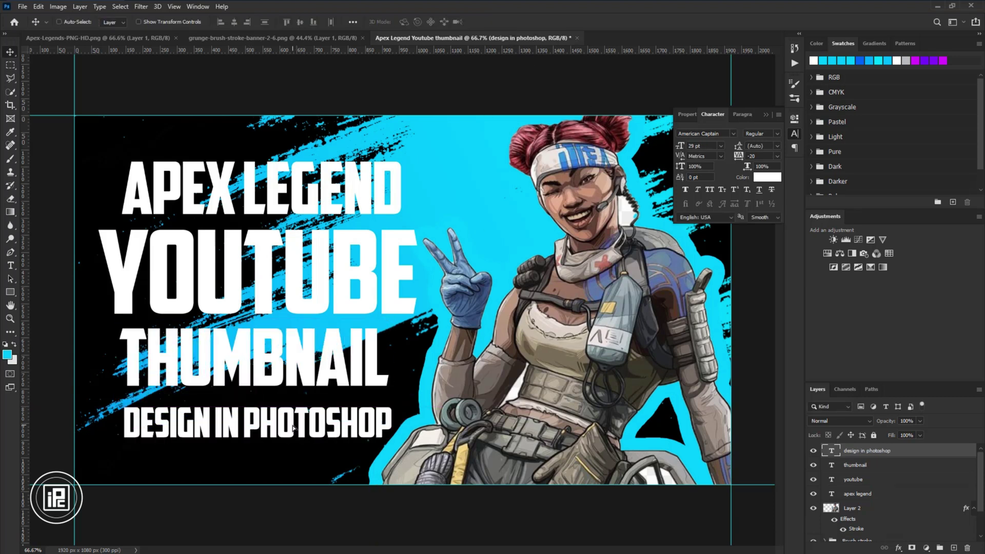
Shrink the DESIGN IN PHOTOSHOP text to 24.13 pt and move it up closer to THUMBNAIL.
key(ctrl+t)
drag(394, 427, 371, 427)
key(Return)
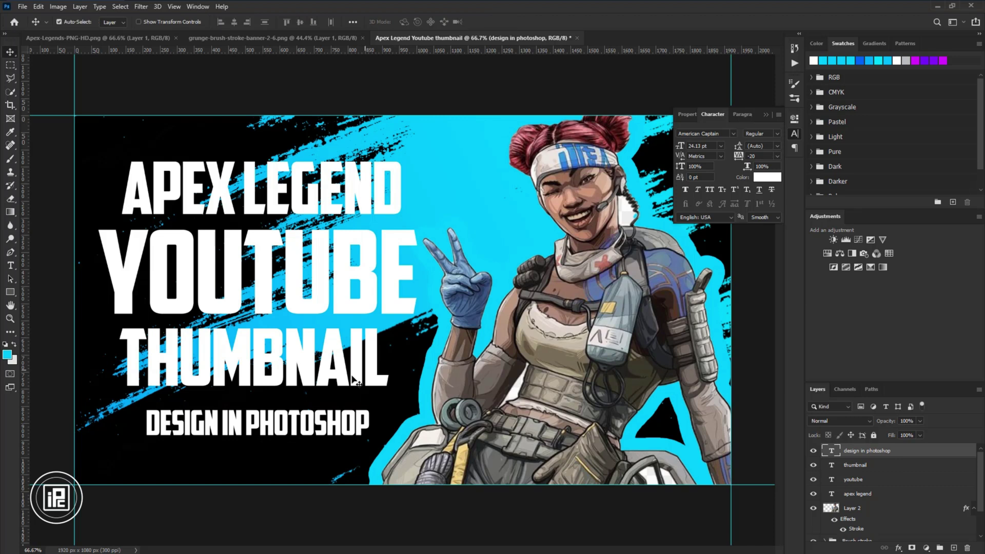
drag(295, 433, 295, 422)
click(766, 116)
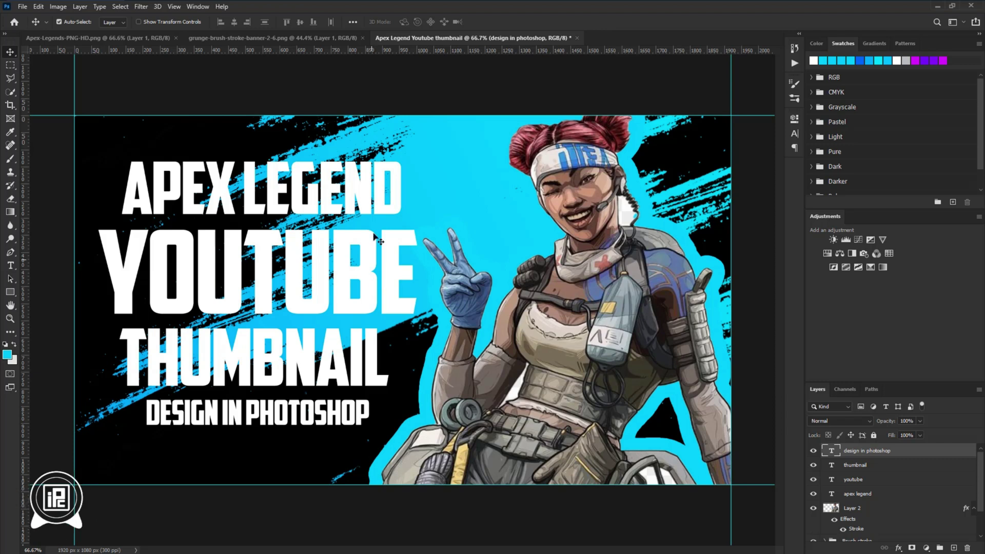
Add a 25 px near-black (00090a) outside stroke to the APEX LEGEND text.
click(383, 203)
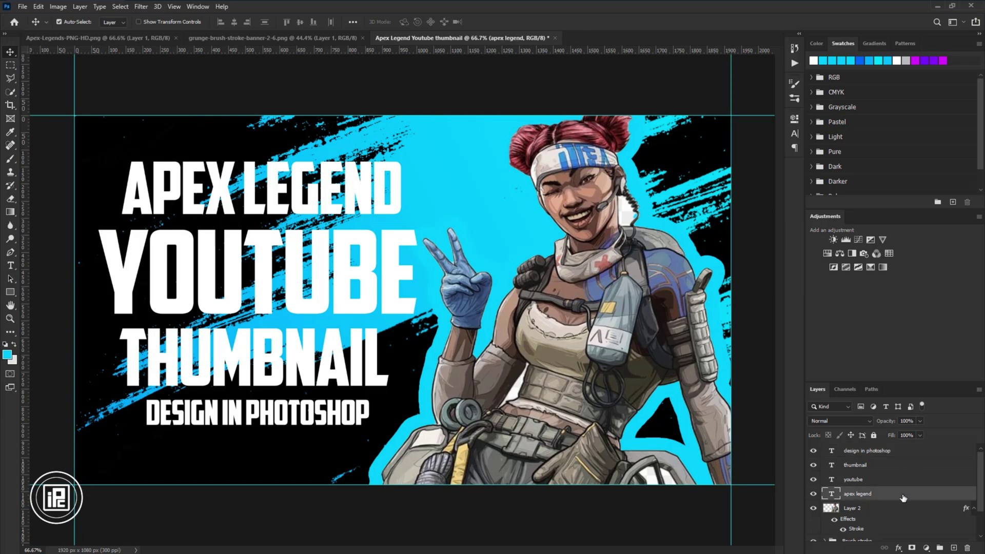
double_click(903, 497)
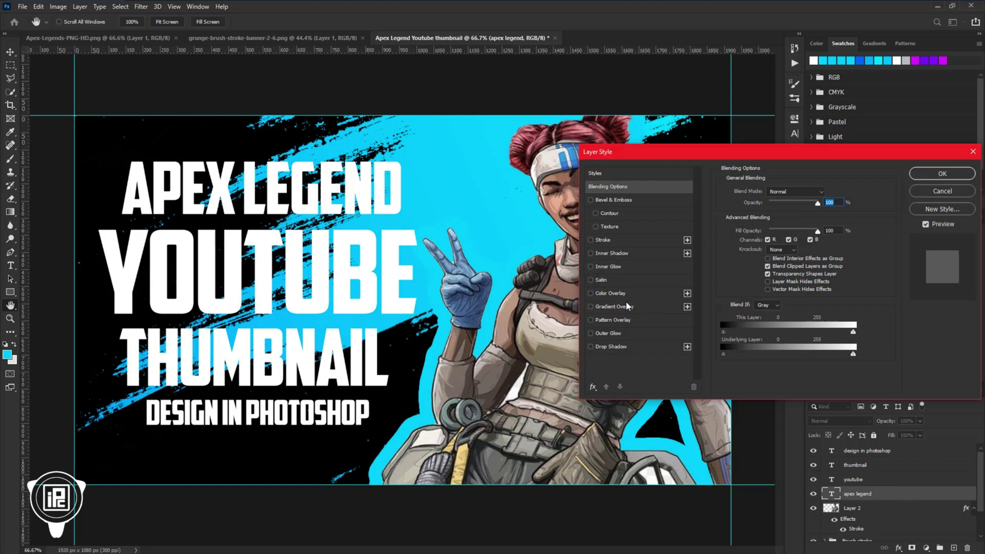
click(590, 240)
click(597, 241)
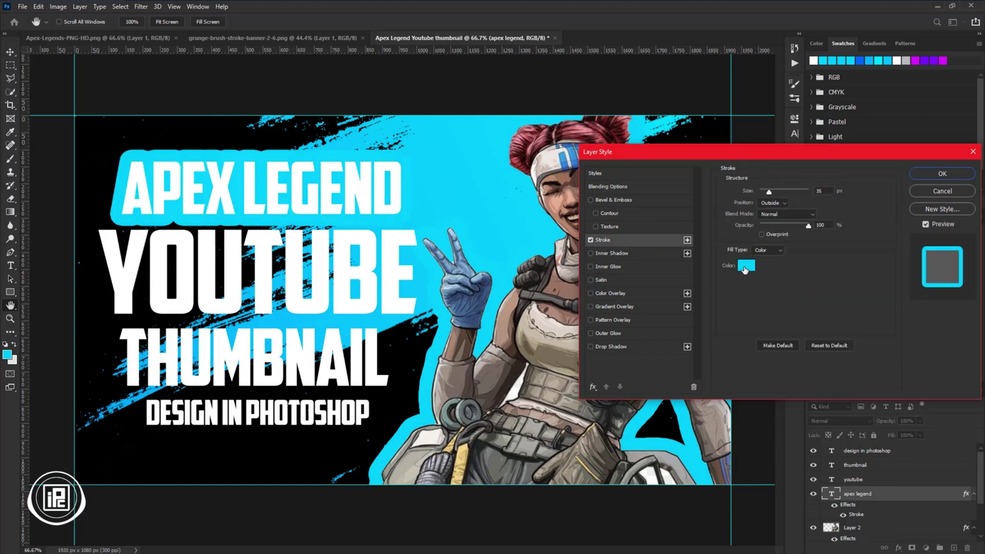
click(745, 266)
drag(717, 240, 730, 269)
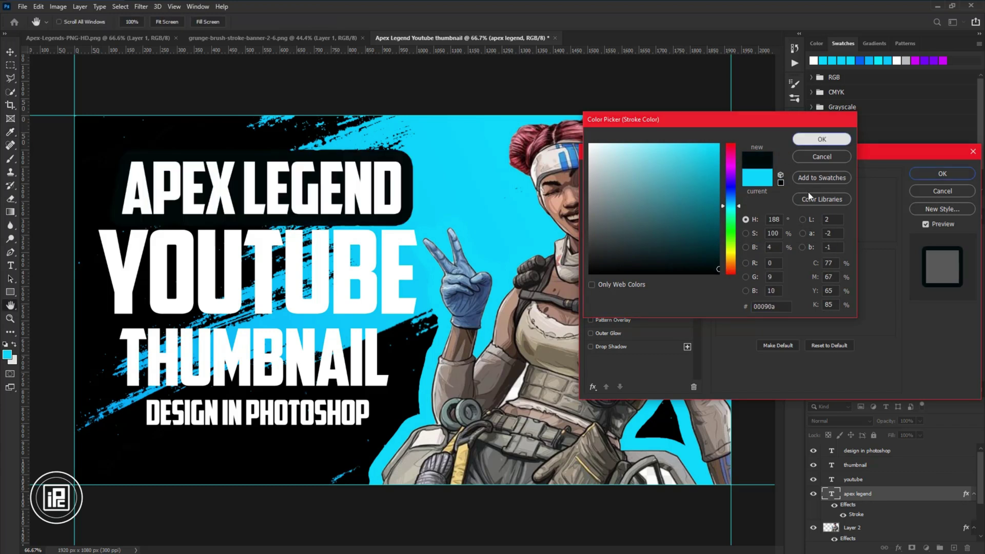
click(826, 139)
click(819, 190)
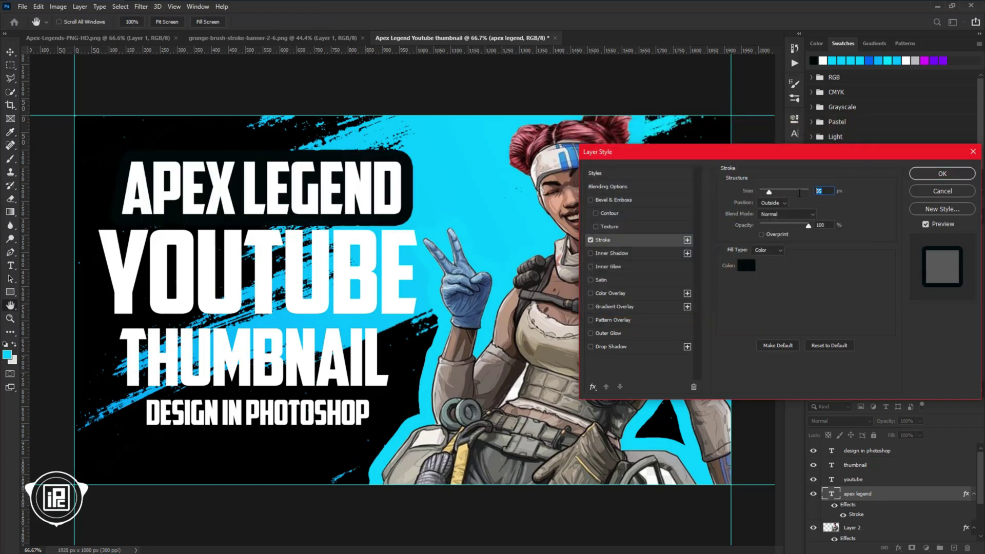
text(25)
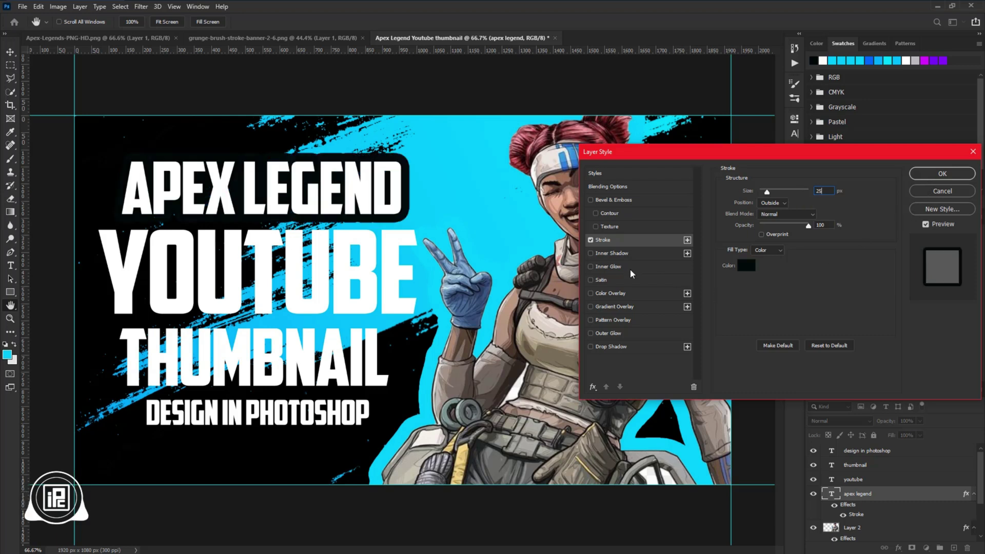
Apply a gradient overlay to APEX LEGEND running from white (ffffff) to light grey (c0c0c0).
click(611, 307)
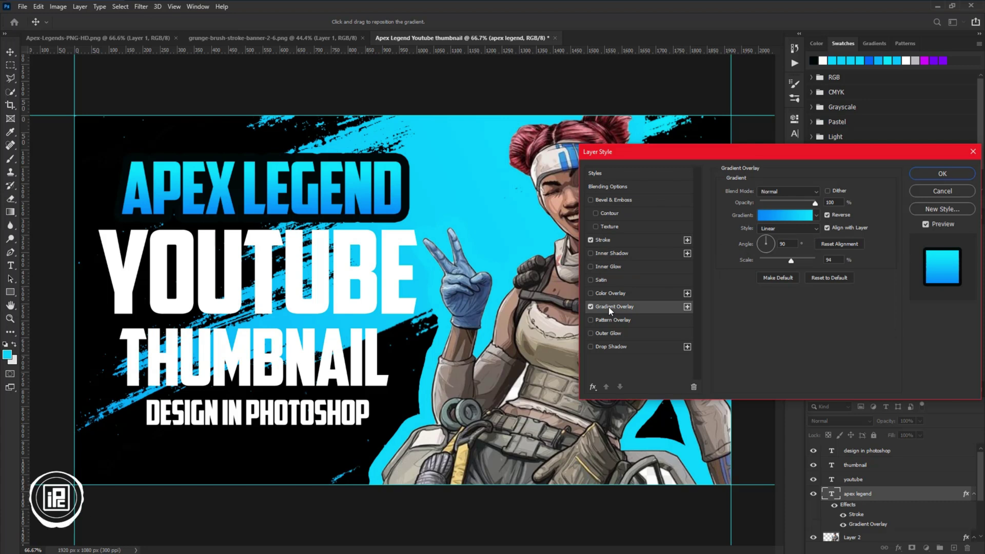
click(816, 216)
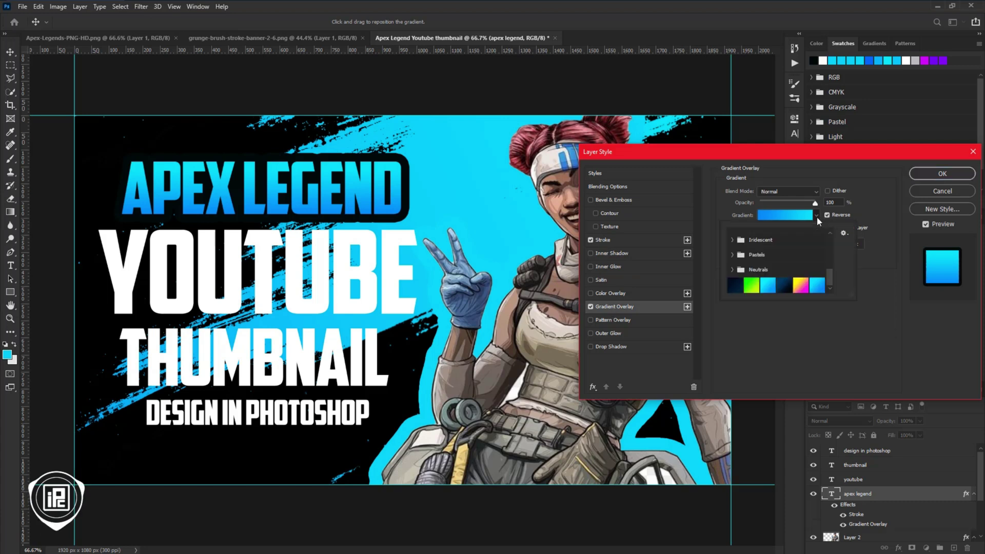
click(799, 216)
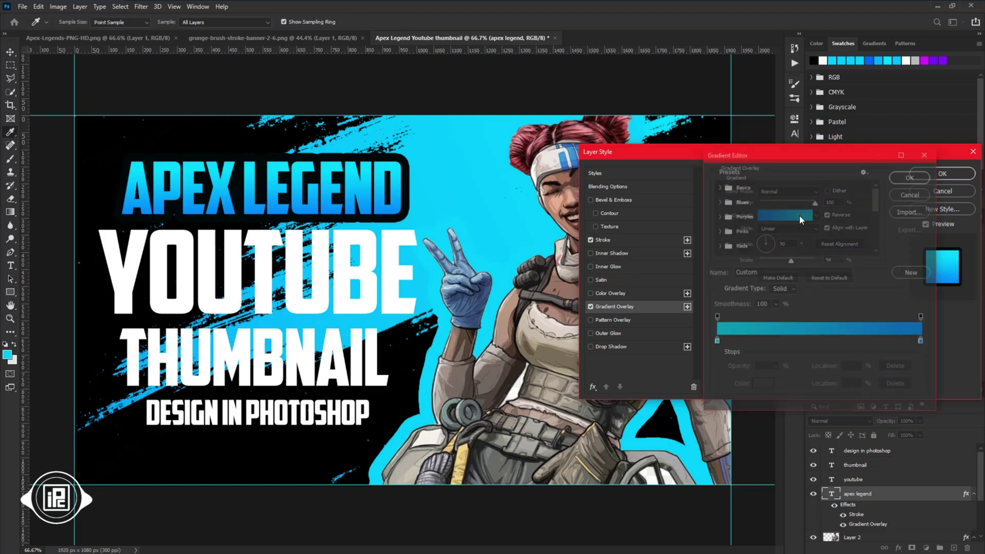
double_click(715, 343)
click(590, 145)
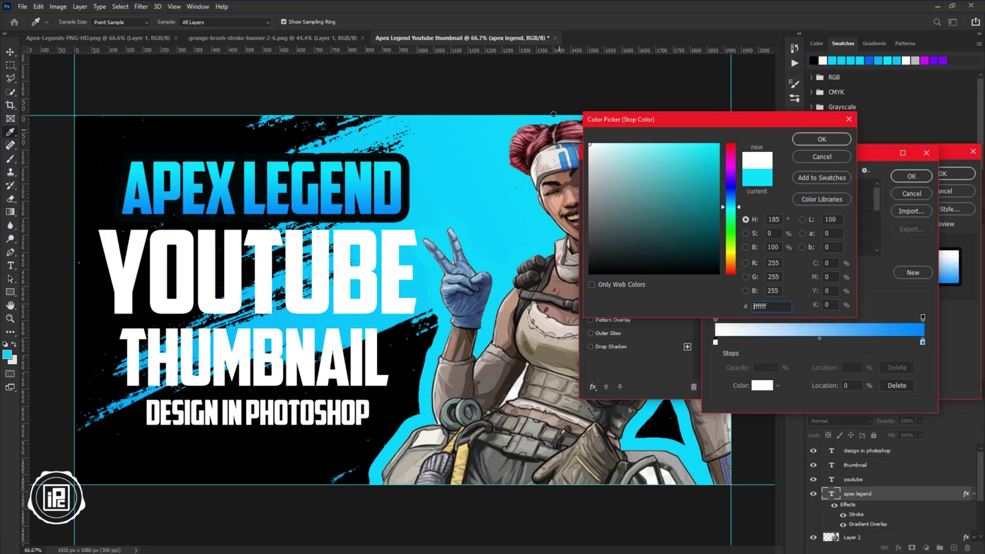
click(832, 142)
double_click(922, 342)
drag(605, 167, 589, 182)
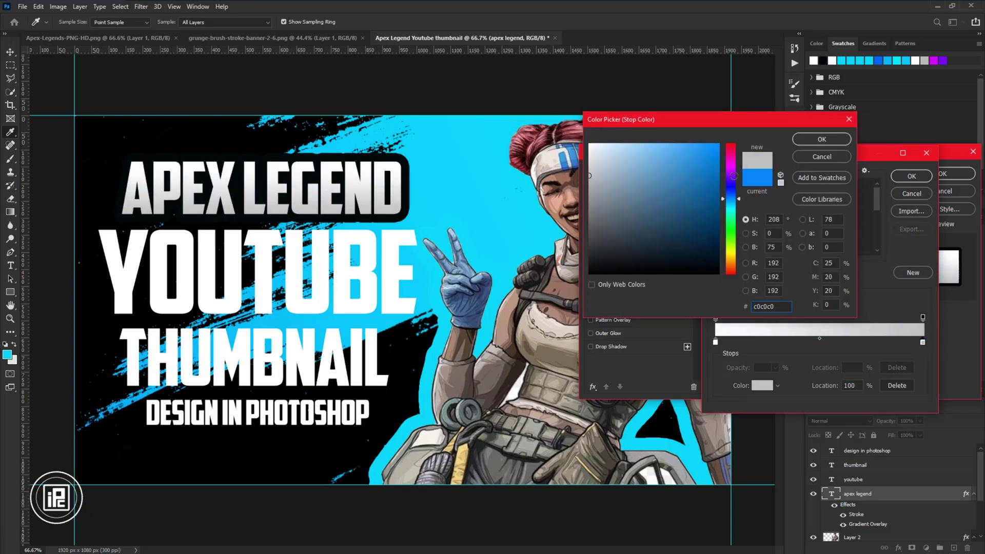
click(821, 139)
click(917, 180)
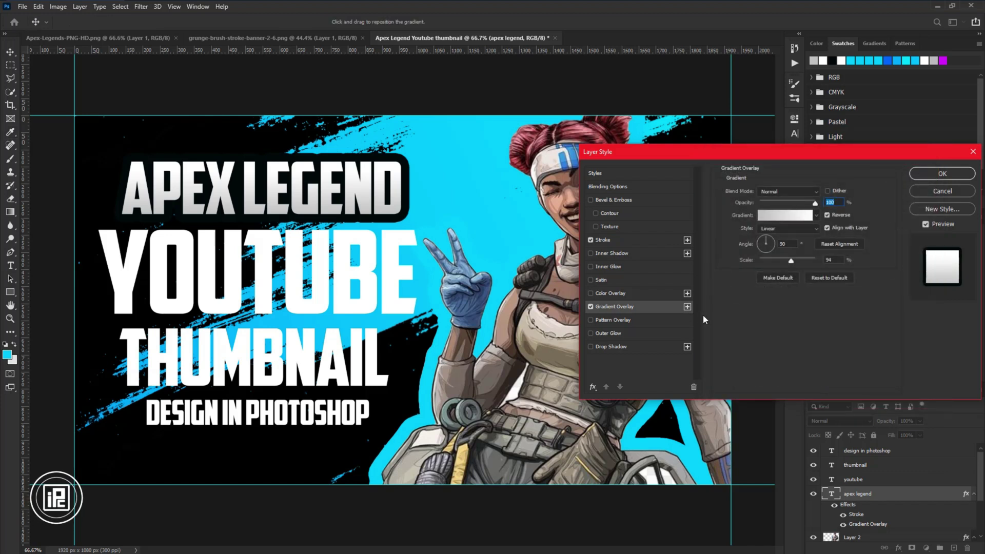
Apply Bevel & Emboss to APEX LEGEND with a white highlight colour and a grey shadow colour.
click(616, 199)
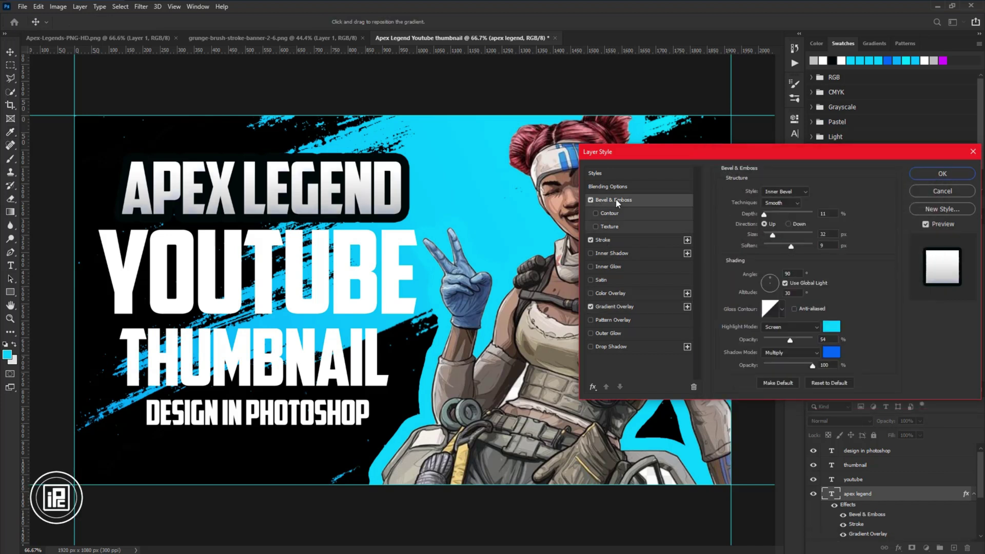
click(773, 236)
drag(764, 215, 767, 217)
click(831, 327)
click(589, 144)
click(817, 143)
click(831, 352)
drag(600, 264, 578, 215)
click(821, 139)
Set APEX LEGEND's bevel to depth 32%, size 18 px and soften 5 px, with a near-black shadow colour.
drag(812, 365, 789, 367)
drag(772, 237, 765, 215)
click(788, 223)
click(771, 224)
click(780, 246)
drag(789, 365, 815, 366)
click(832, 352)
click(590, 256)
key(Return)
Enable the Contour option of APEX LEGEND's bevel and set the bevel's shadow opacity to 57%.
click(617, 213)
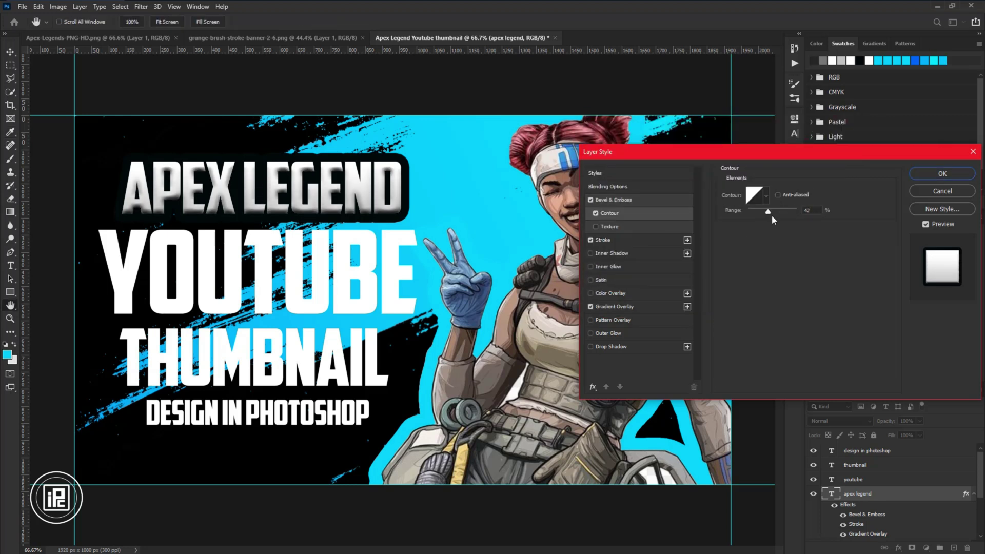
click(652, 200)
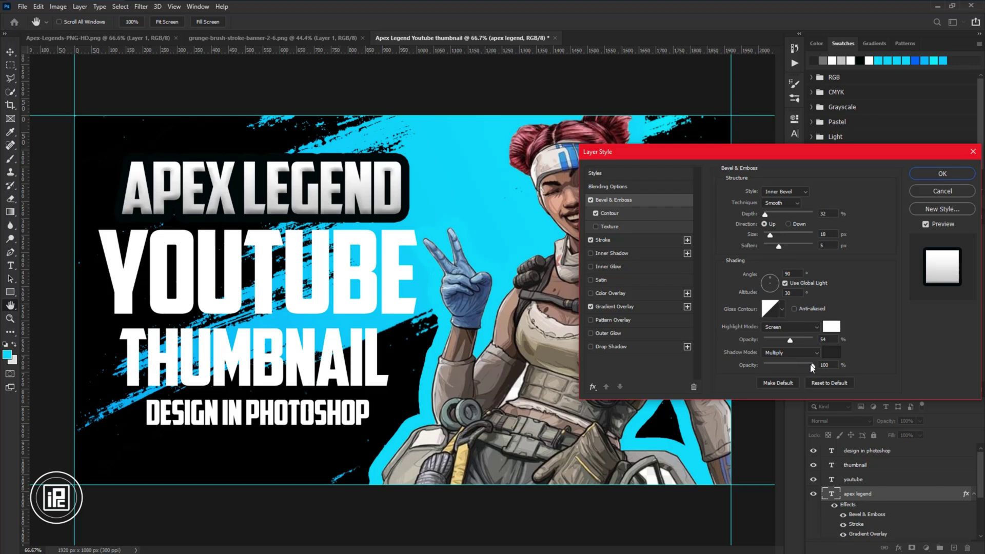
drag(803, 368, 794, 365)
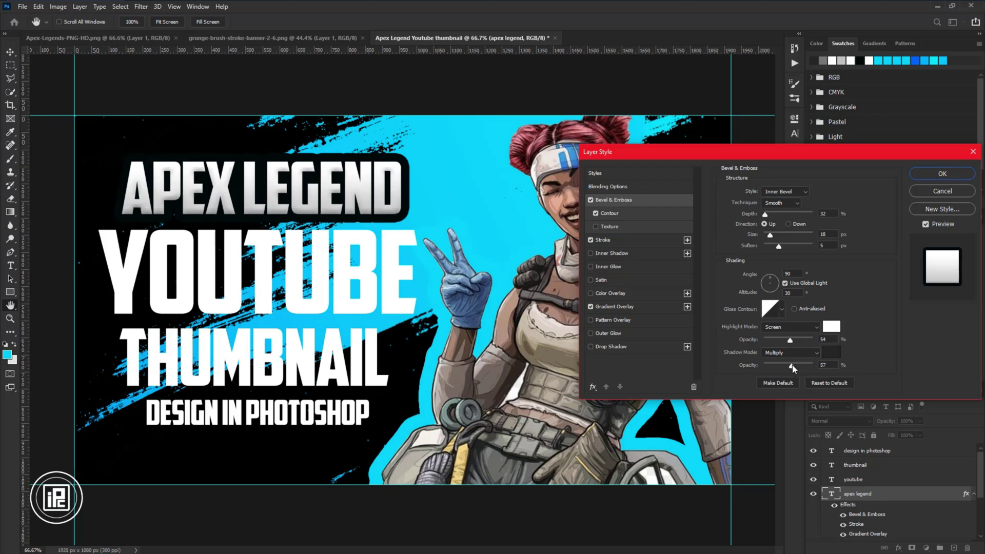
Add a white (ffffff) inner glow from the edge to the APEX LEGEND text and accept the layer style.
click(592, 267)
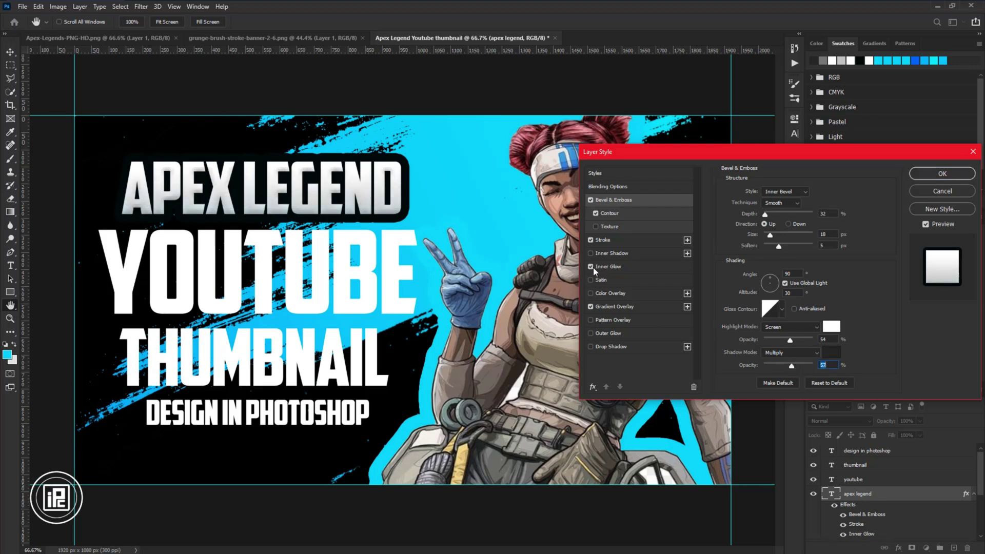
click(611, 265)
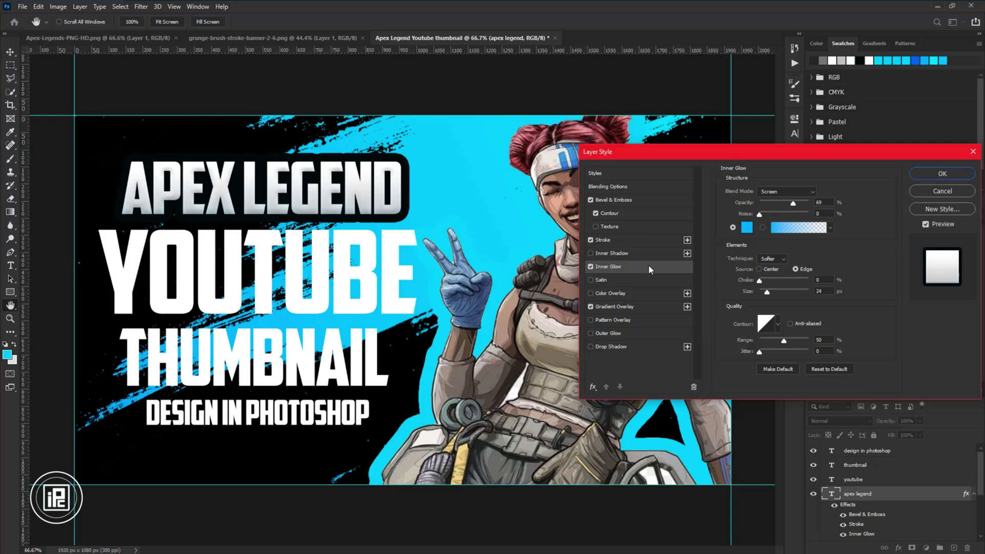
click(746, 231)
click(591, 145)
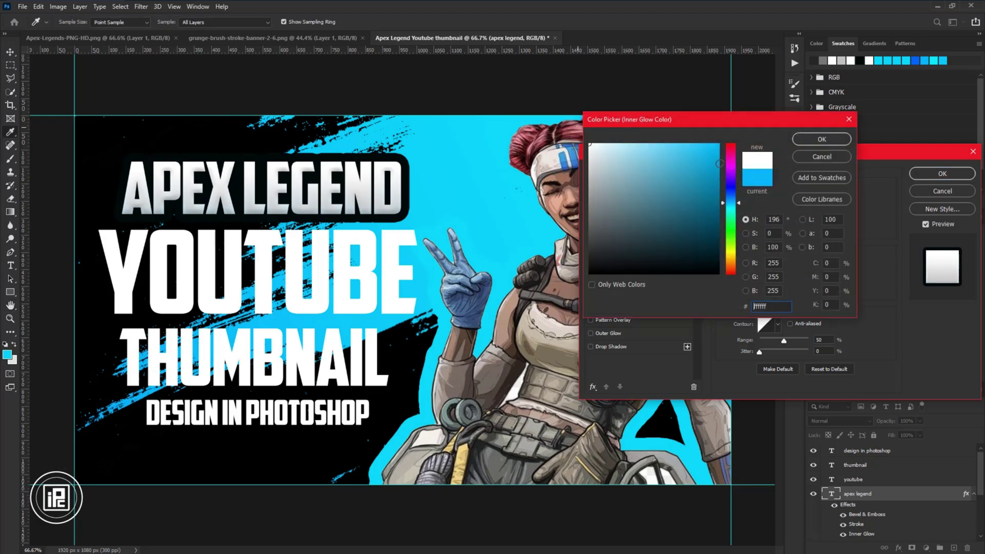
click(820, 140)
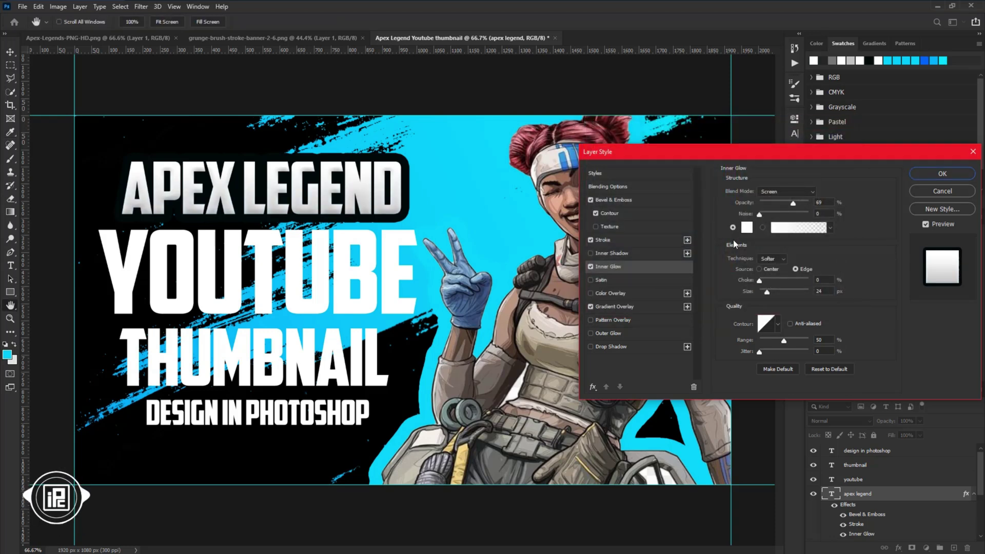
click(795, 269)
click(942, 174)
Copy the APEX LEGEND layer effects to the YOUTUBE and THUMBNAIL text layers.
scroll(867, 499, down, 1)
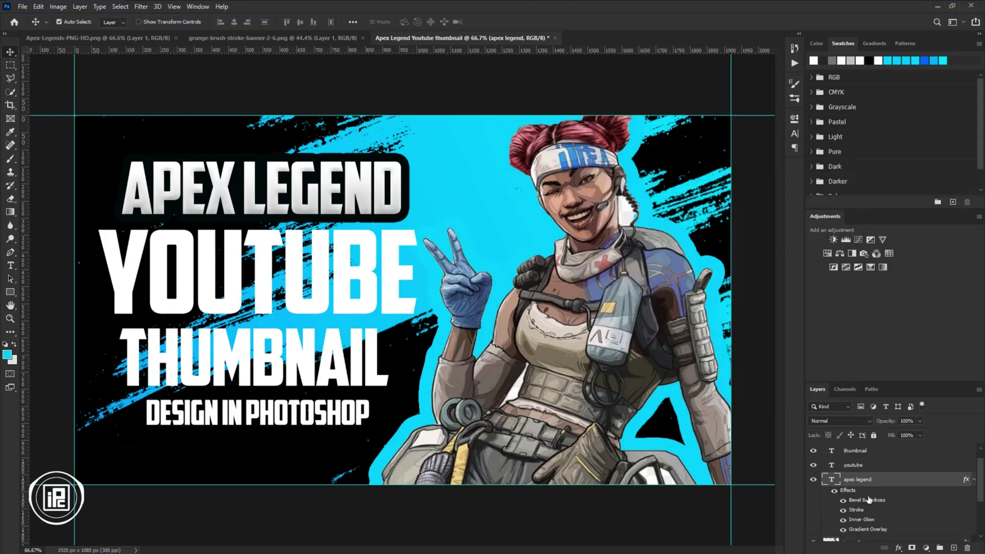
drag(856, 494, 866, 465)
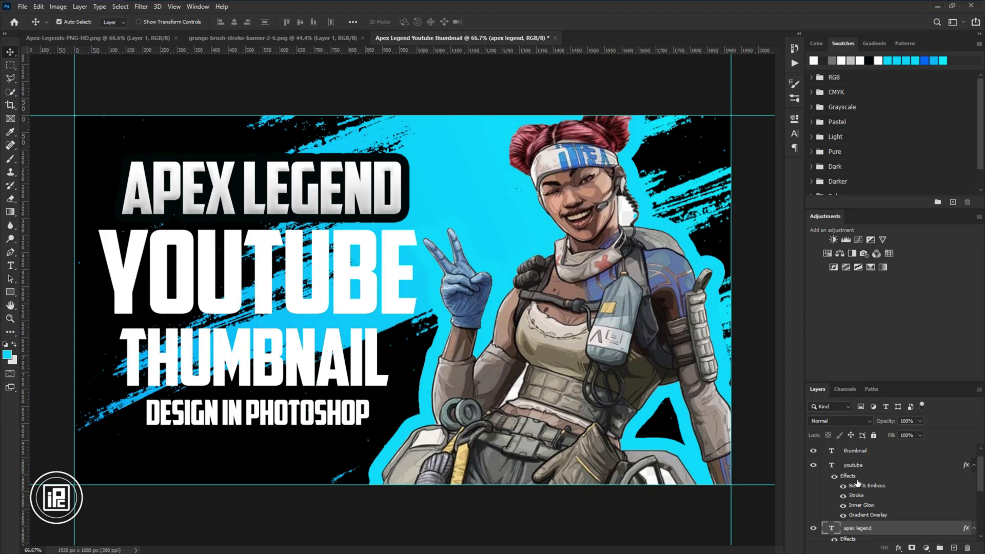
scroll(857, 505, down, 1)
scroll(859, 515, up, 2)
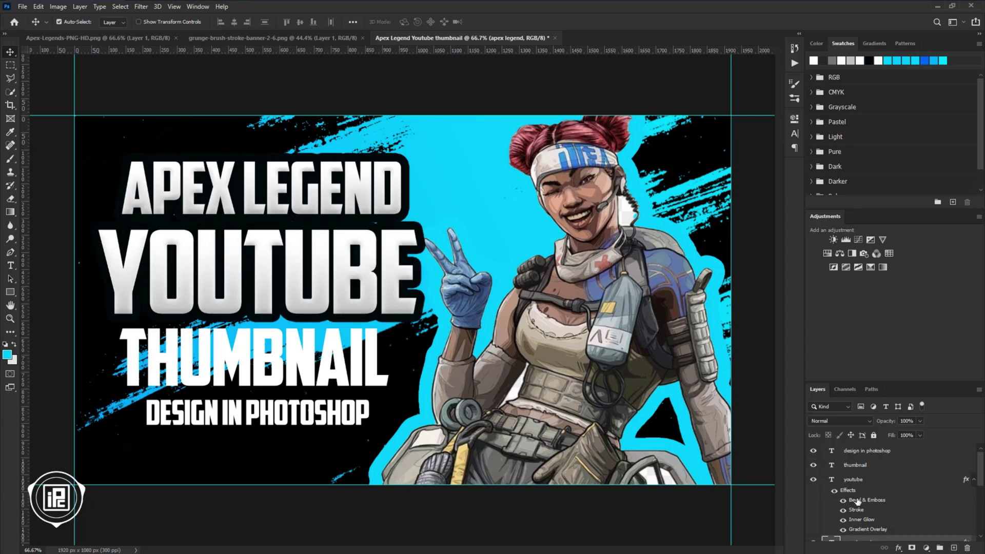
drag(855, 492, 857, 464)
scroll(858, 480, down, 2)
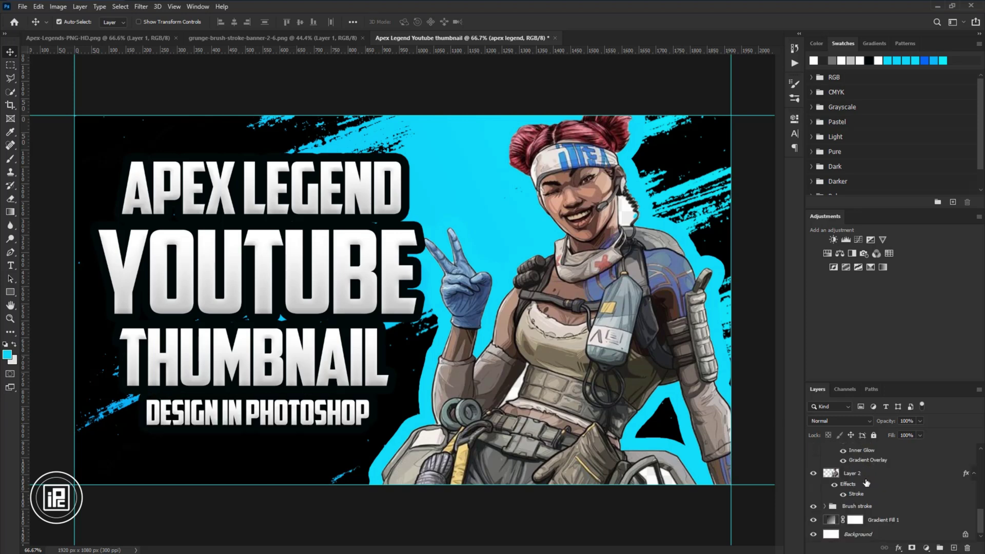
Change the YOUTUBE text's gradient overlay to the saved custom cyan-to-blue gradient.
click(865, 474)
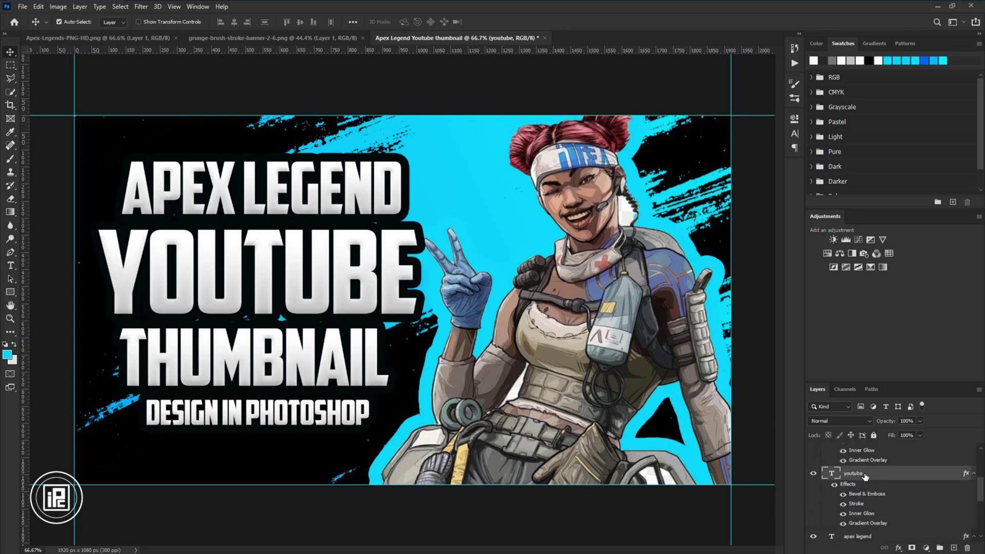
double_click(858, 523)
click(816, 215)
click(818, 286)
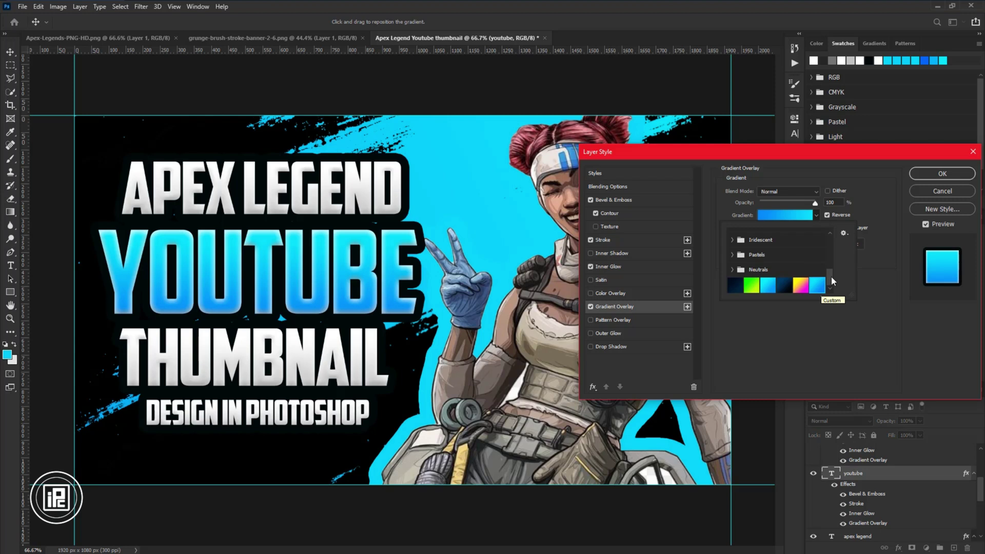
Recolour YOUTUBE's bevel with a cyan (00fffc) highlight and a saturated blue shadow.
click(642, 203)
click(836, 327)
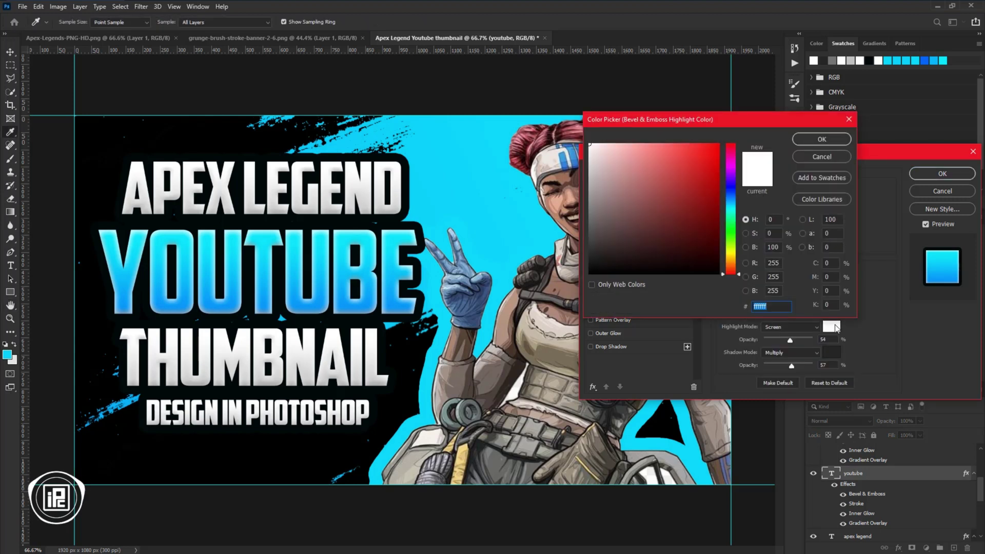
click(731, 209)
drag(713, 162, 735, 136)
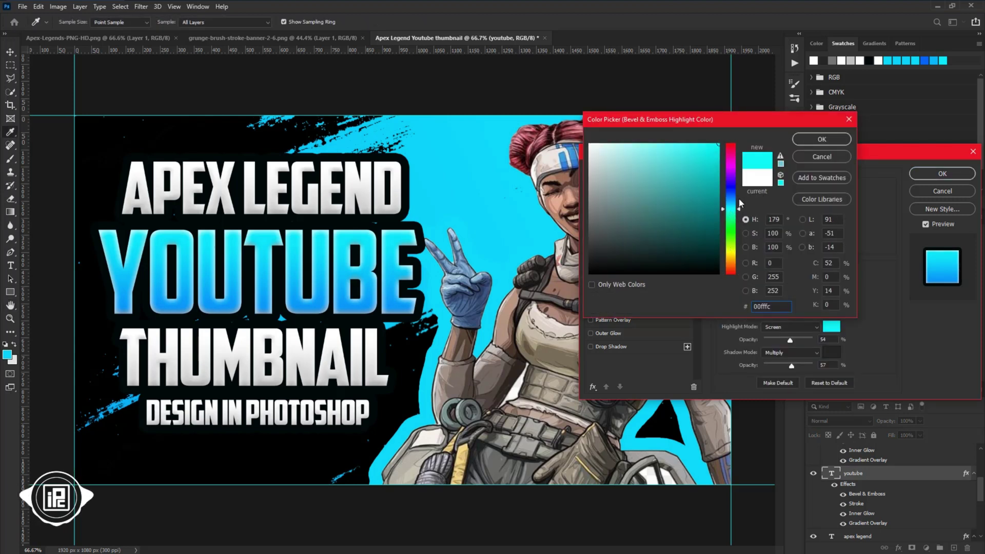
click(822, 139)
click(830, 355)
click(732, 194)
drag(709, 155, 730, 128)
click(821, 139)
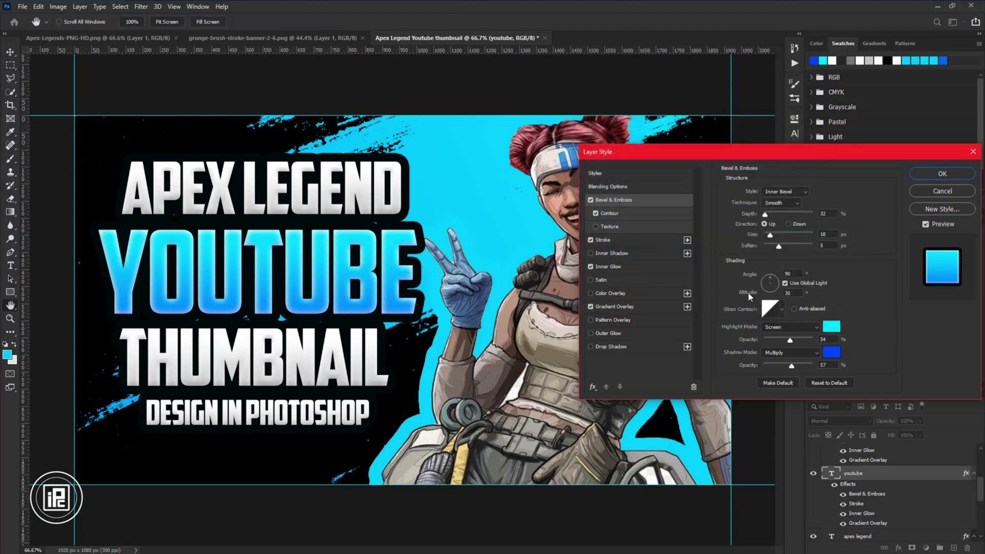
Change YOUTUBE's inner glow colour to bright cyan-blue (00deff).
click(608, 266)
click(772, 227)
drag(734, 272, 733, 206)
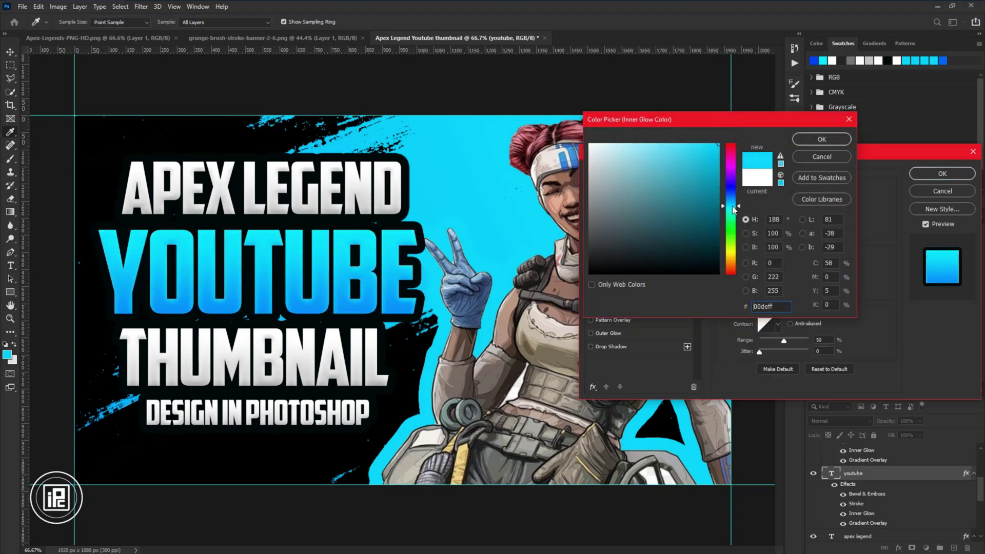
key(Return)
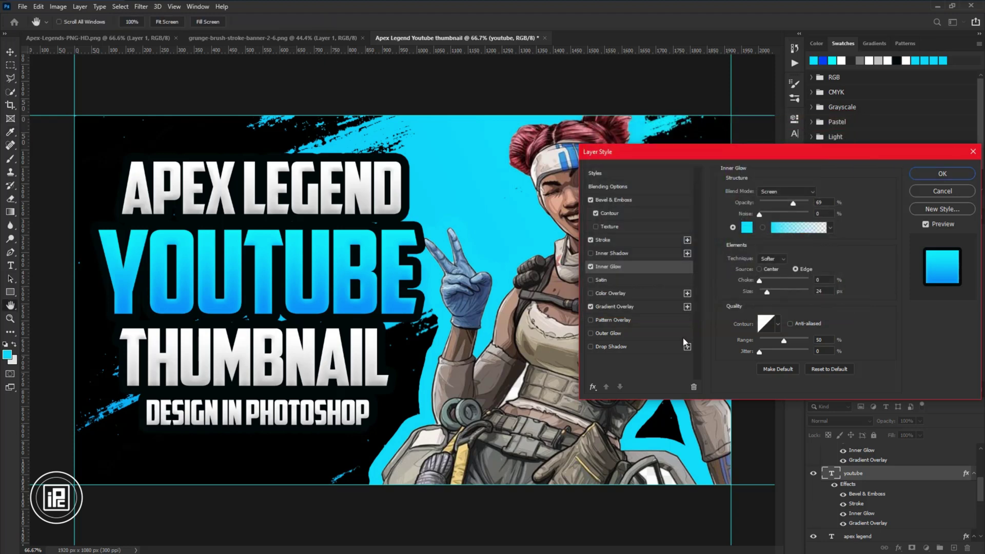
Set the YOUTUBE text's stroke size to 35 px and accept the layer style.
click(620, 241)
drag(824, 191, 806, 191)
text(35)
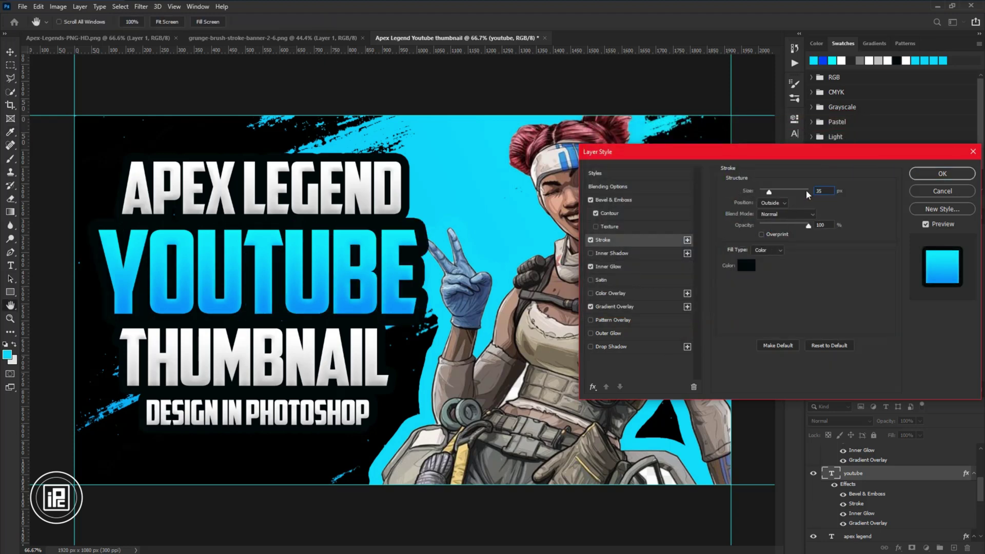
click(941, 174)
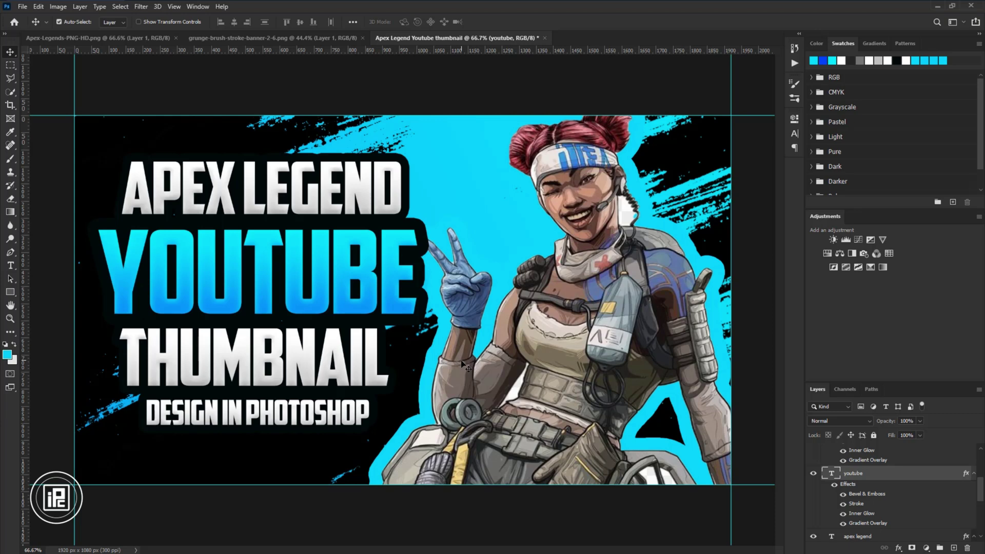
Set the THUMBNAIL text's bevel to 64% depth, 10 px size and 16 px soften, and accept the layer style.
click(254, 389)
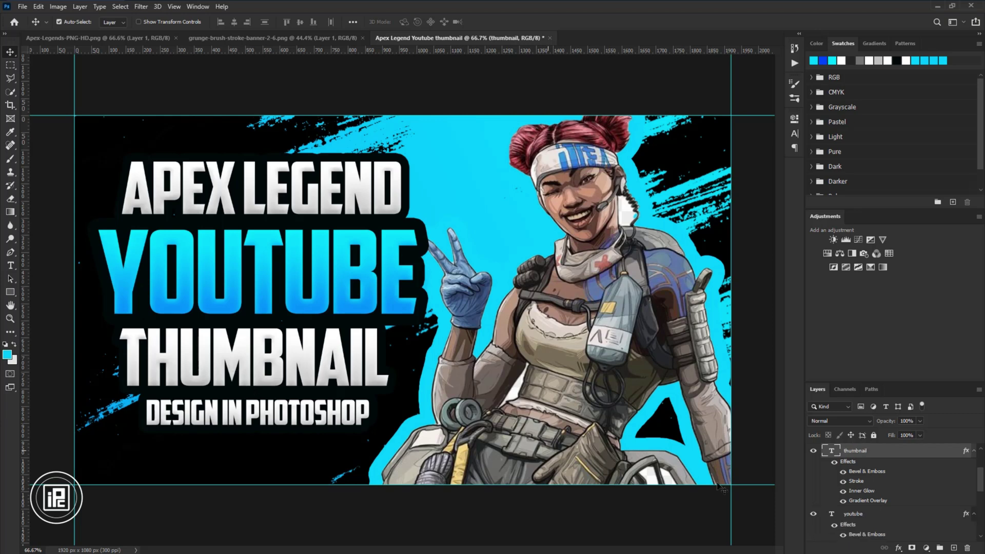
double_click(867, 470)
drag(768, 220, 830, 245)
click(829, 214)
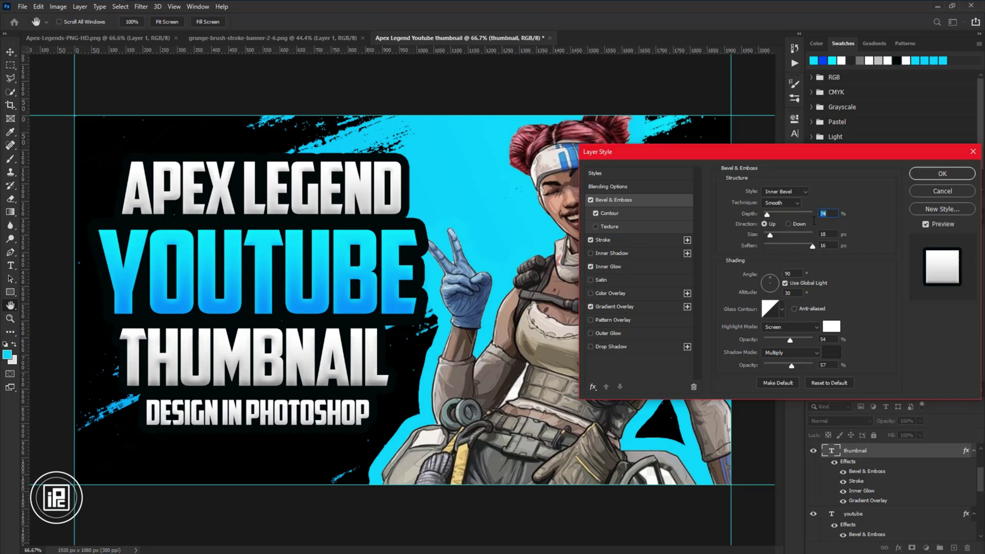
key(shift+Down)
drag(774, 235, 770, 239)
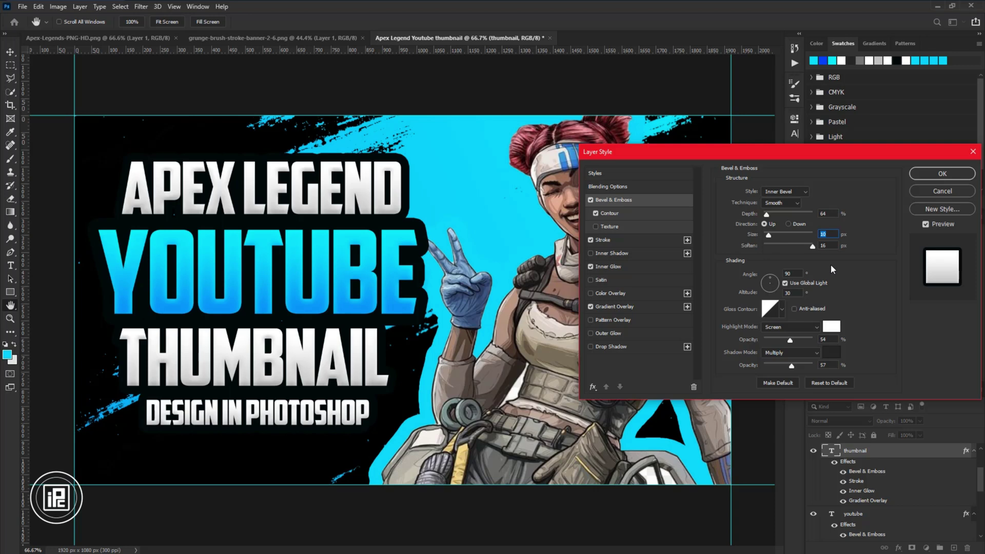
click(934, 169)
Apply the saved cyan-to-blue gradient overlay to the DESIGN IN PHOTOSHOP text and set its scale to 73%.
scroll(860, 482, up, 2)
double_click(860, 463)
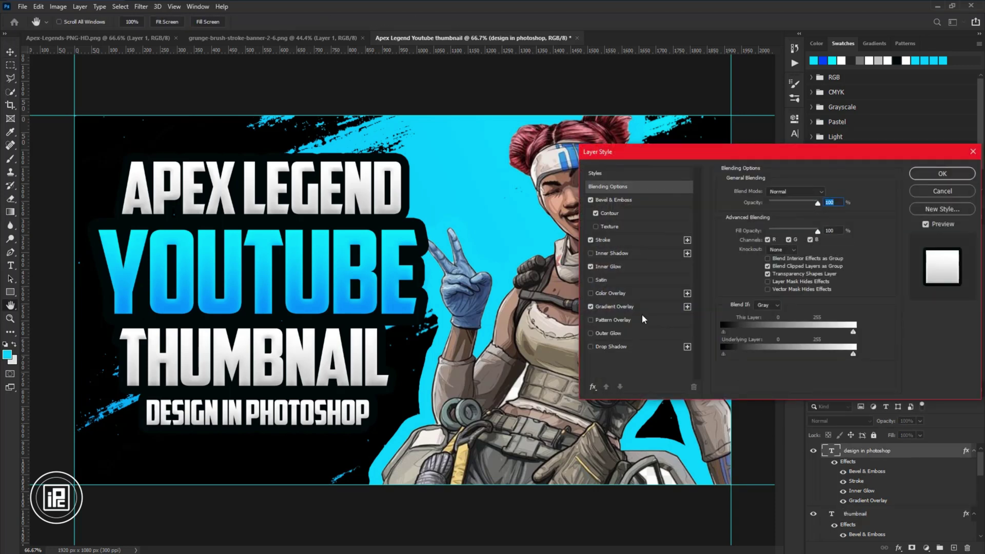
click(648, 296)
click(590, 293)
click(638, 308)
click(816, 215)
click(815, 285)
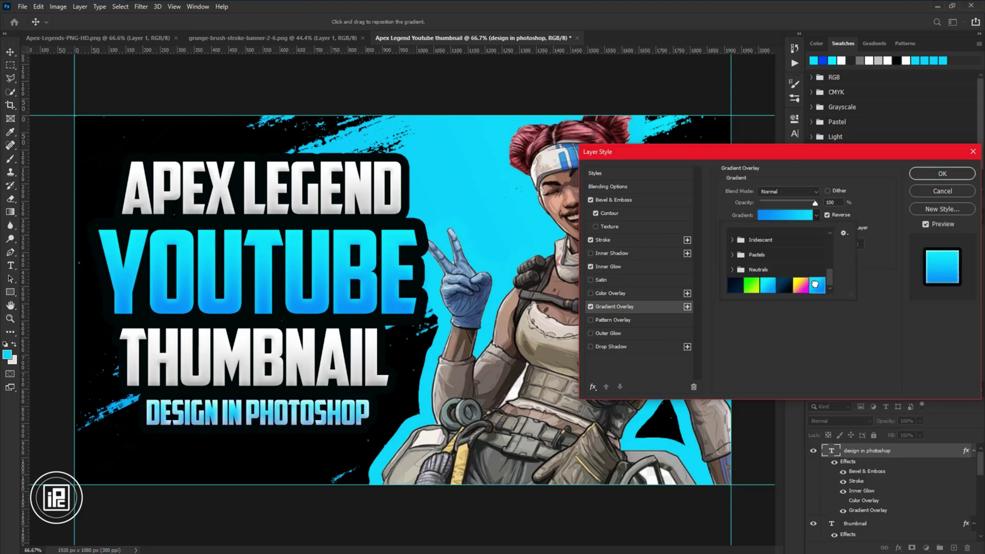
click(361, 430)
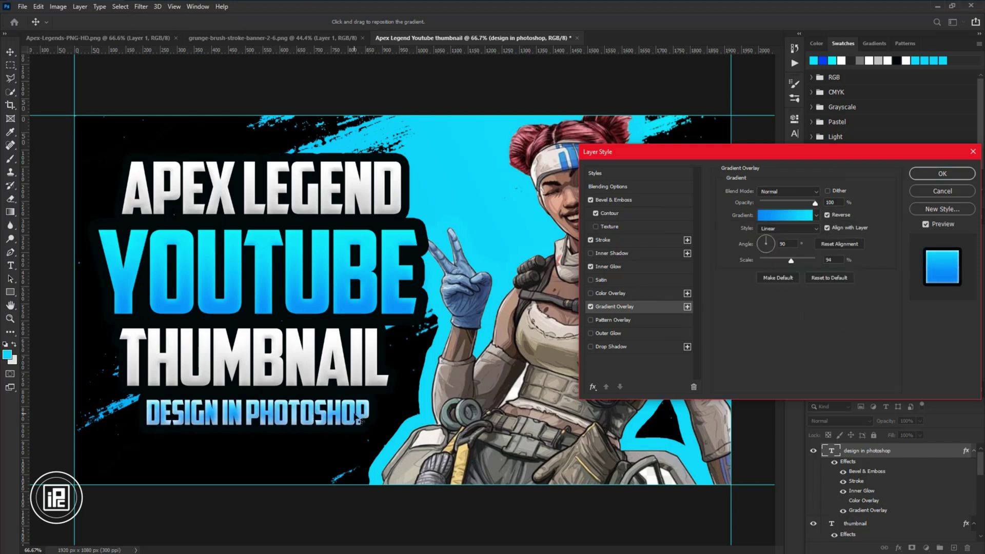
click(783, 262)
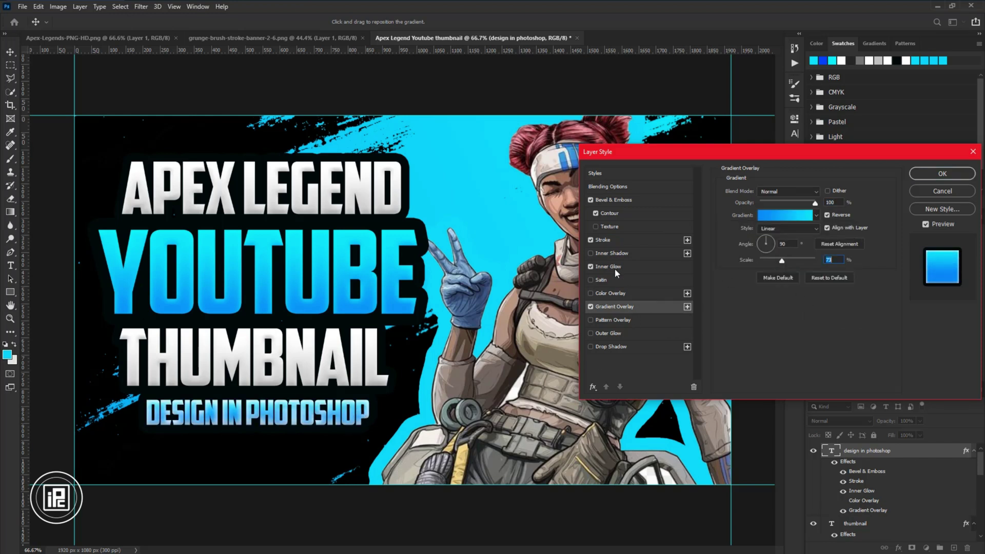
Recolour the DESIGN IN PHOTOSHOP text's bevel with a bright cyan highlight and a saturated blue shadow.
click(615, 200)
click(831, 326)
click(726, 126)
click(823, 137)
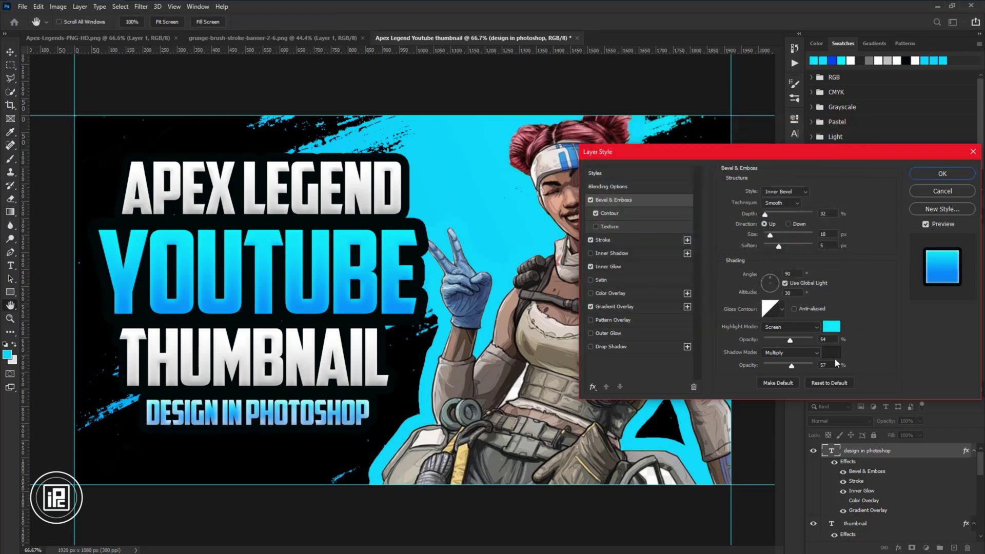
click(831, 352)
click(713, 154)
click(732, 197)
click(813, 139)
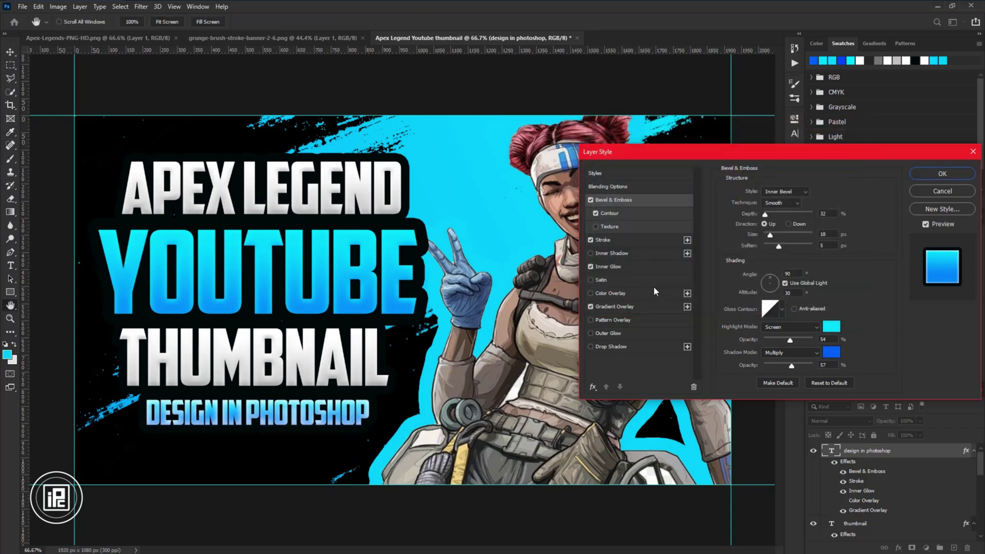
Change the DESIGN IN PHOTOSHOP text's inner glow colour to bright cyan.
click(632, 266)
click(747, 228)
click(718, 145)
click(731, 209)
drag(731, 212, 734, 210)
click(806, 141)
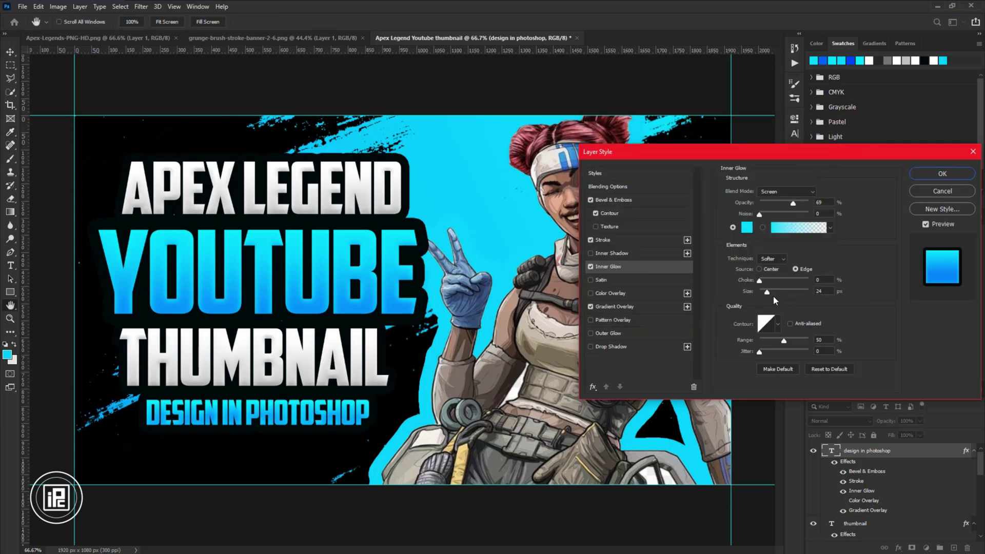
Adjust the DESIGN IN PHOTOSHOP text's gradient scale, set its inner glow size to 13 px and accept the layer style.
click(662, 307)
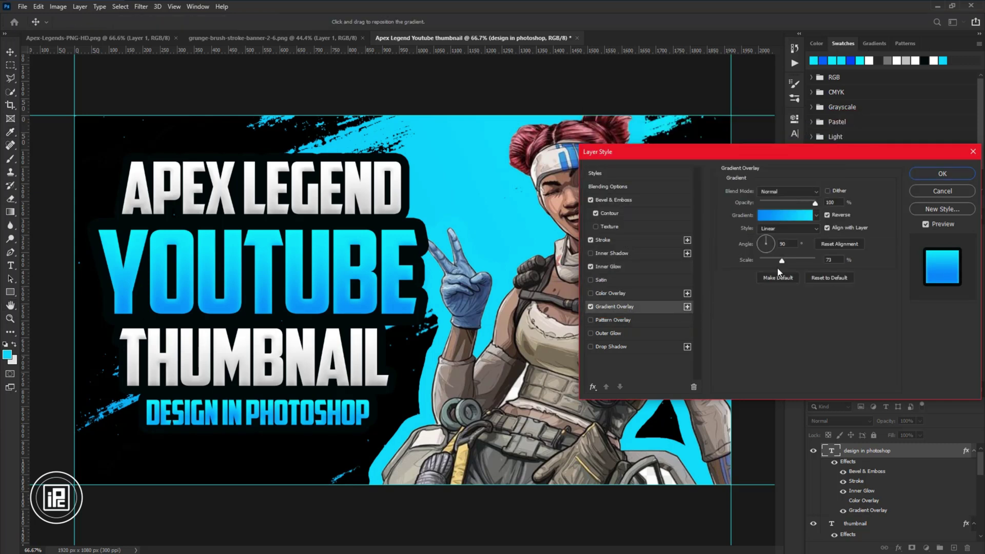
drag(772, 265, 765, 293)
click(610, 266)
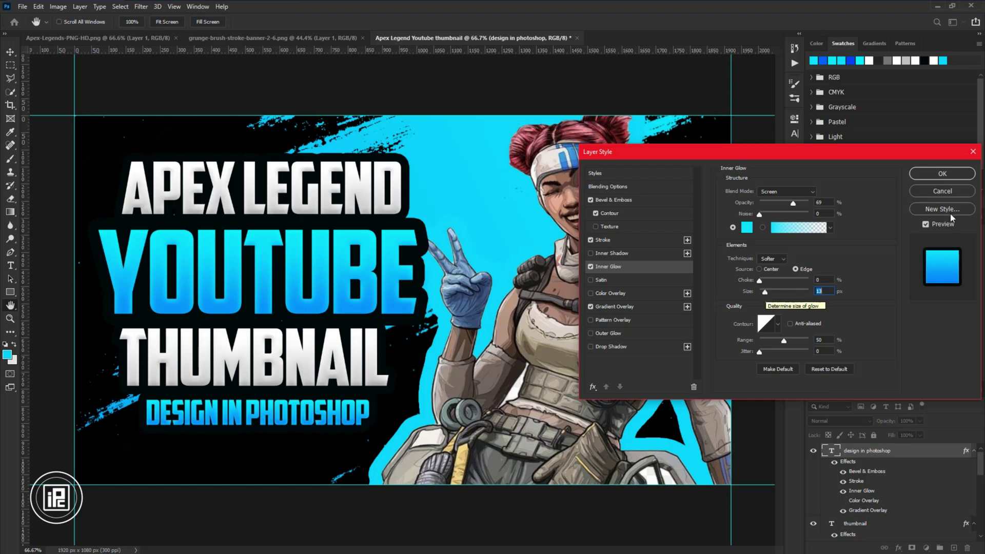
click(942, 173)
Collapse the effect lists of the four text layers.
click(974, 451)
click(974, 466)
click(974, 480)
click(973, 494)
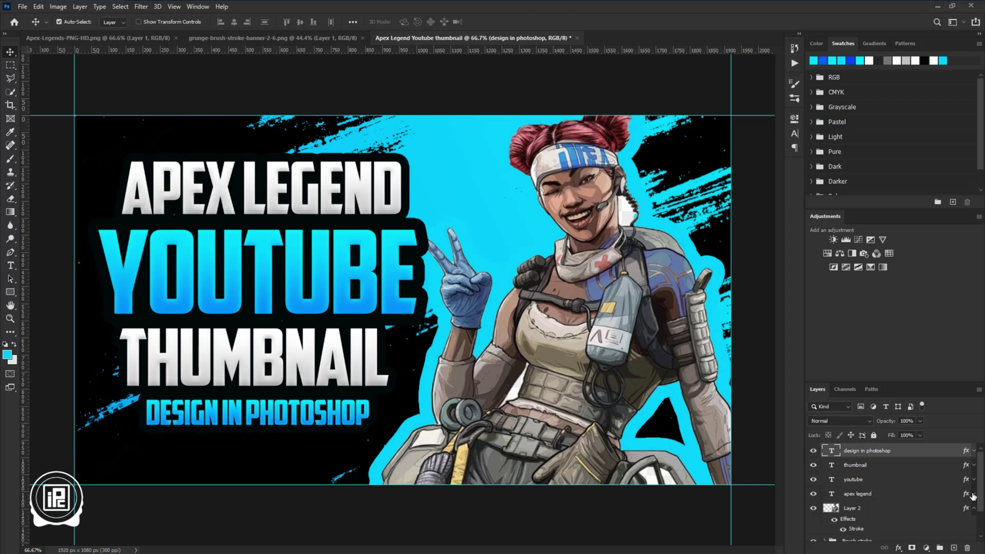
Group the four text layers and name the group "Text layers".
click(902, 494)
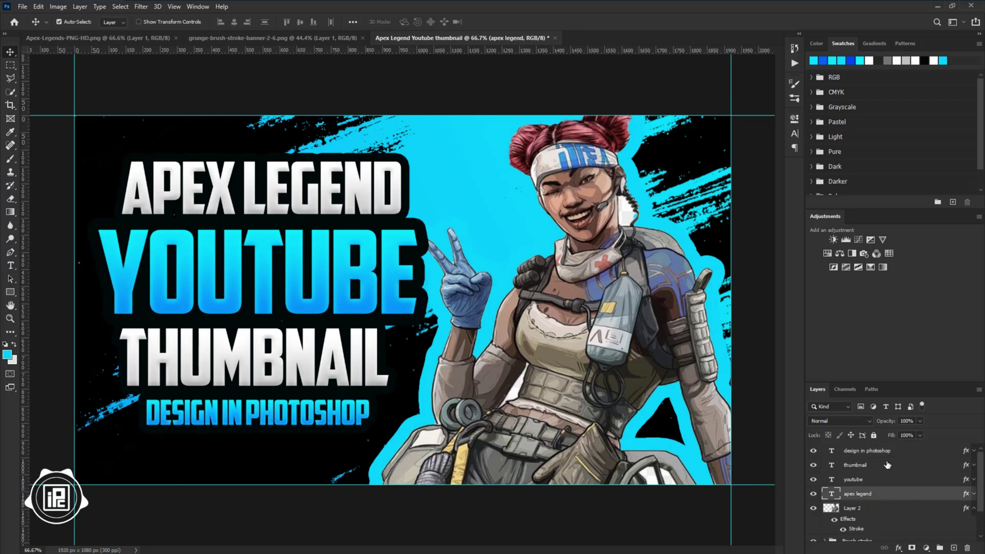
shift+click(887, 456)
key(ctrl+g)
double_click(852, 450)
text(Text layers)
key(Return)
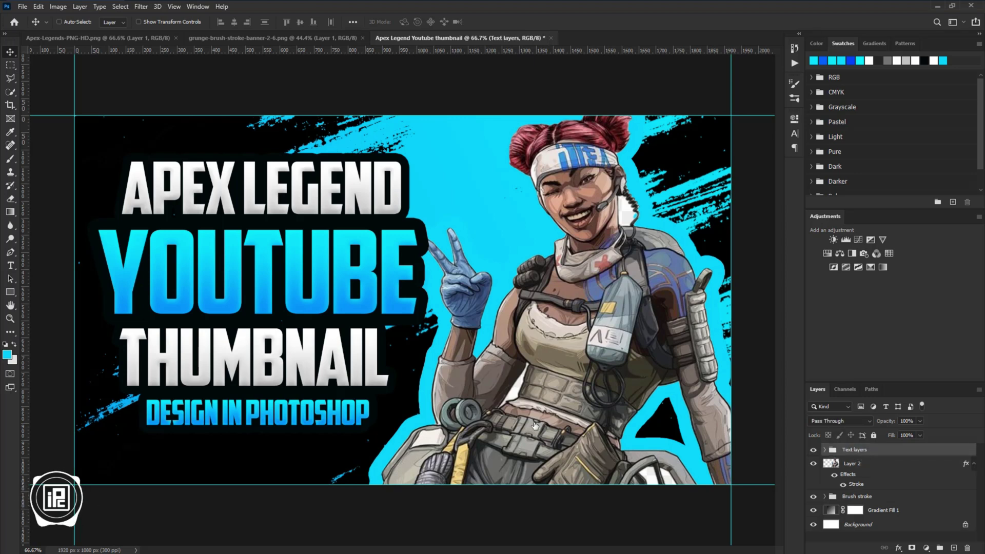
Scale the Text layers group up slightly towards both sides and commit the transform.
key(ctrl+t)
drag(416, 293, 422, 293)
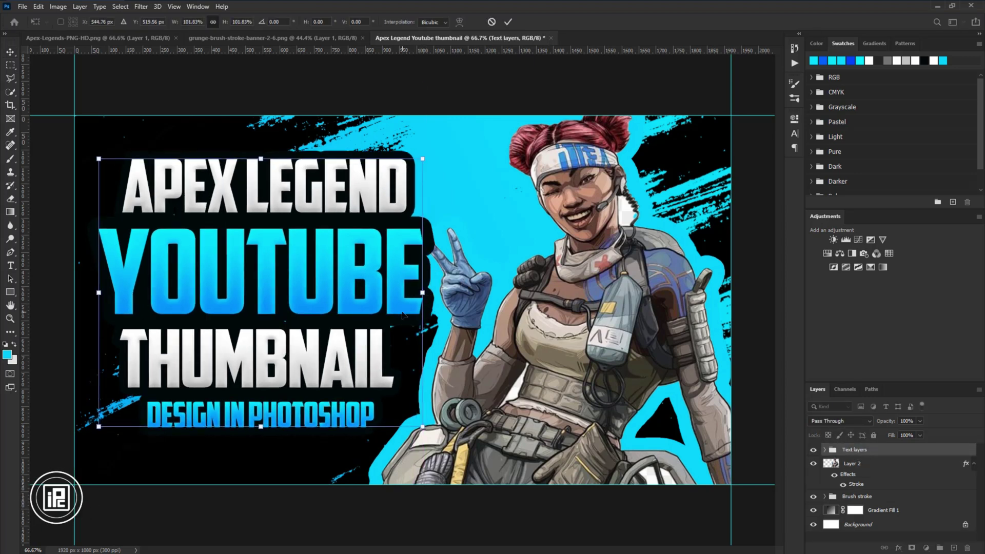
drag(102, 294, 93, 295)
click(508, 21)
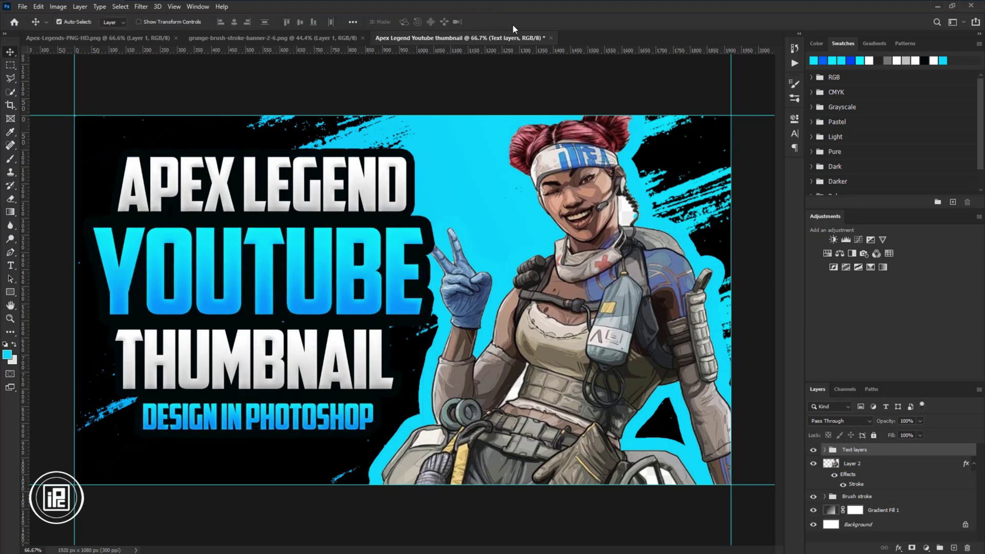
Separate Layer 2's stroke effect into its own layer and move Layer 2 above the Text layers group.
click(855, 474)
right_click(855, 472)
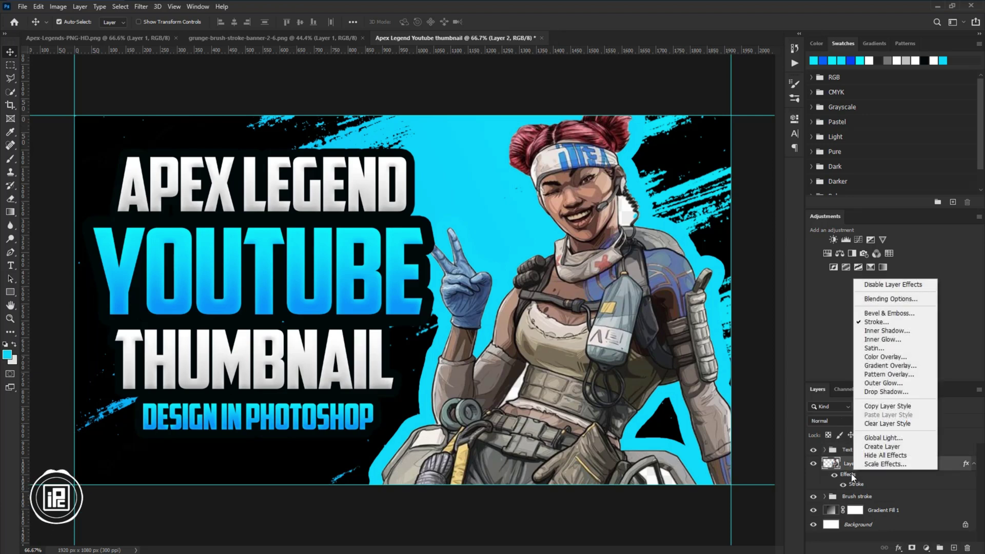
click(878, 446)
drag(867, 467, 864, 446)
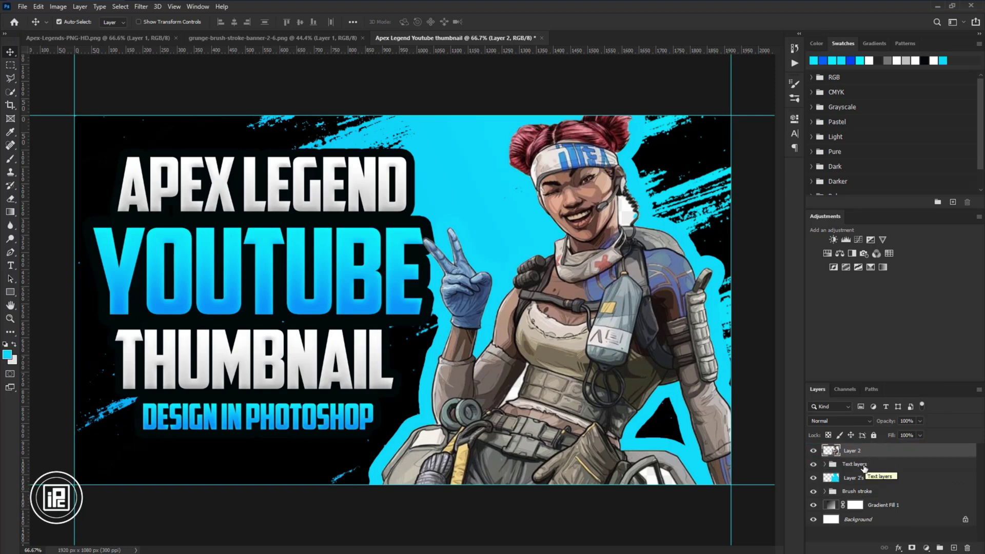
Align all four text layers inside the Text layers group on their horizontal centres and collapse the group.
click(824, 465)
click(867, 480)
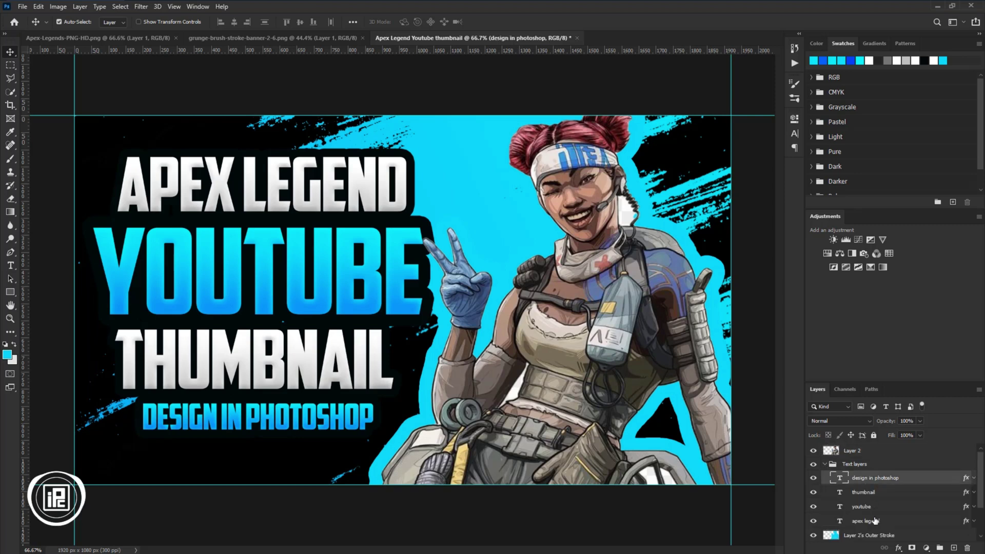
shift+click(875, 521)
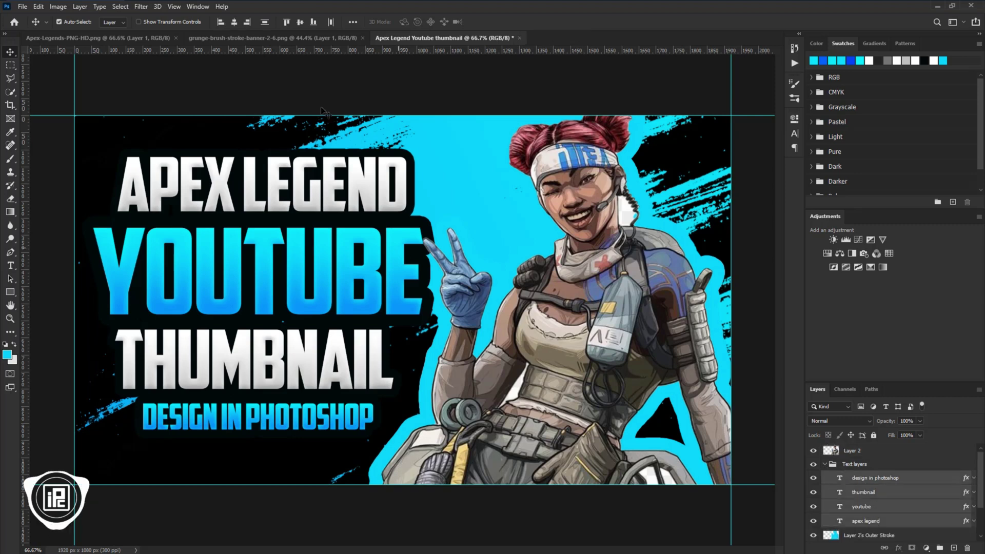
click(236, 23)
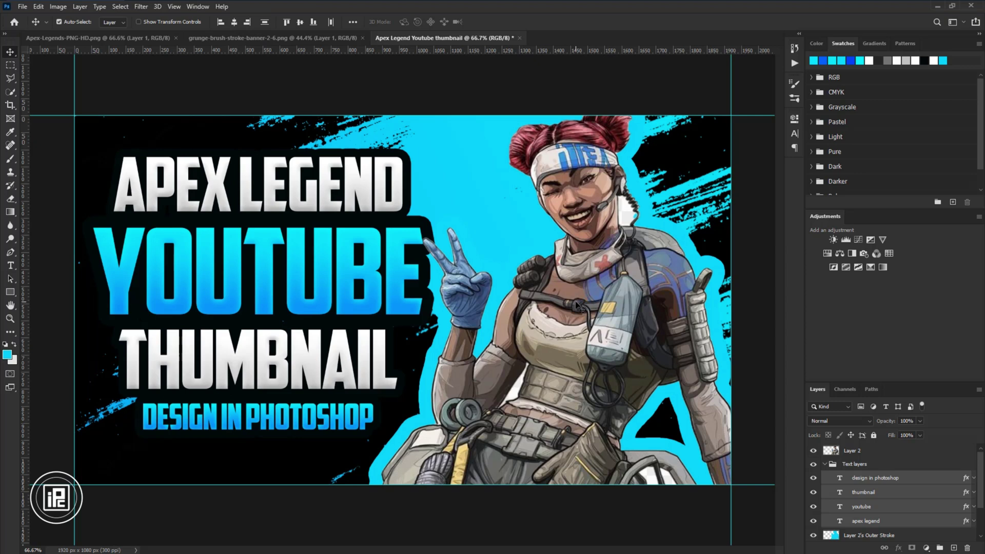
click(824, 464)
On Layer 2's Outer Stroke, brush the sampled cyan from the character's shoulder diagonally up past the canvas's right edge.
click(854, 478)
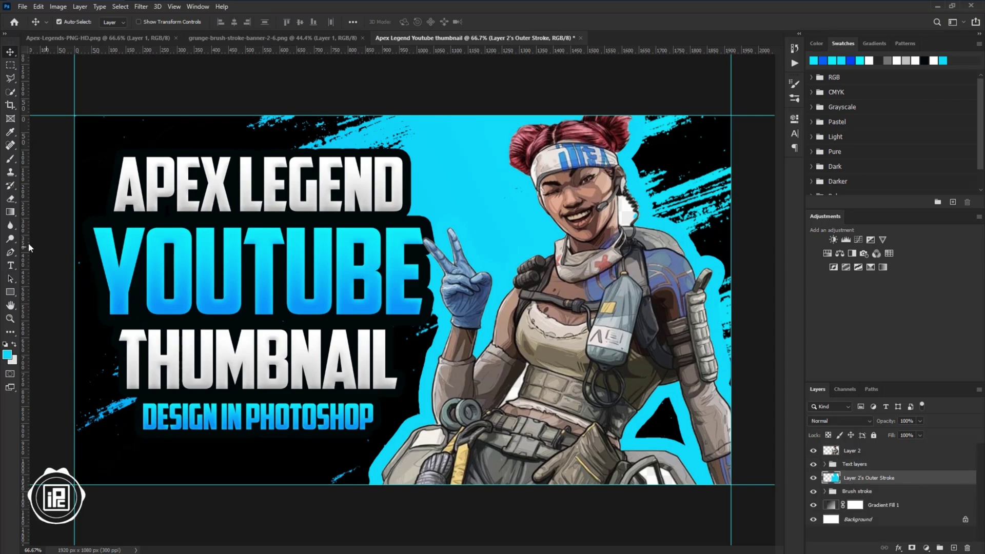
click(10, 159)
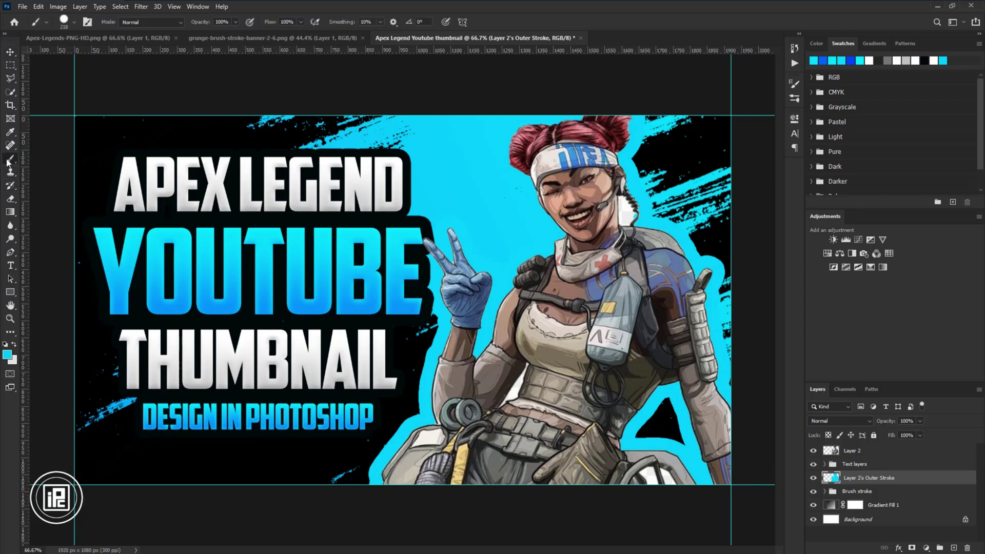
alt+click(470, 179)
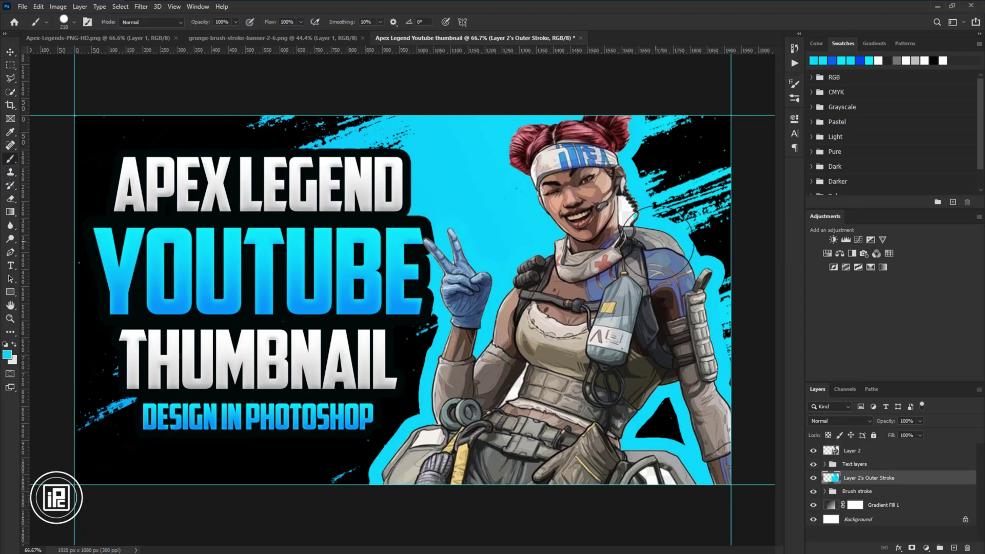
key(bracketright)
drag(662, 241, 779, 164)
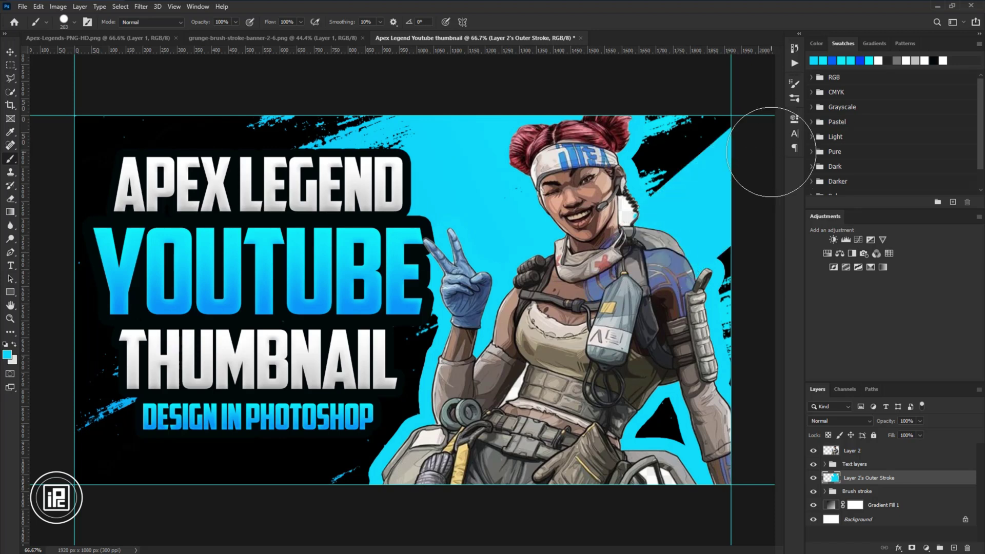
key(v)
Add a Vibrance adjustment layer above the Text layers group with vibrance +66 and saturation +16.
scroll(401, 301, down, 1)
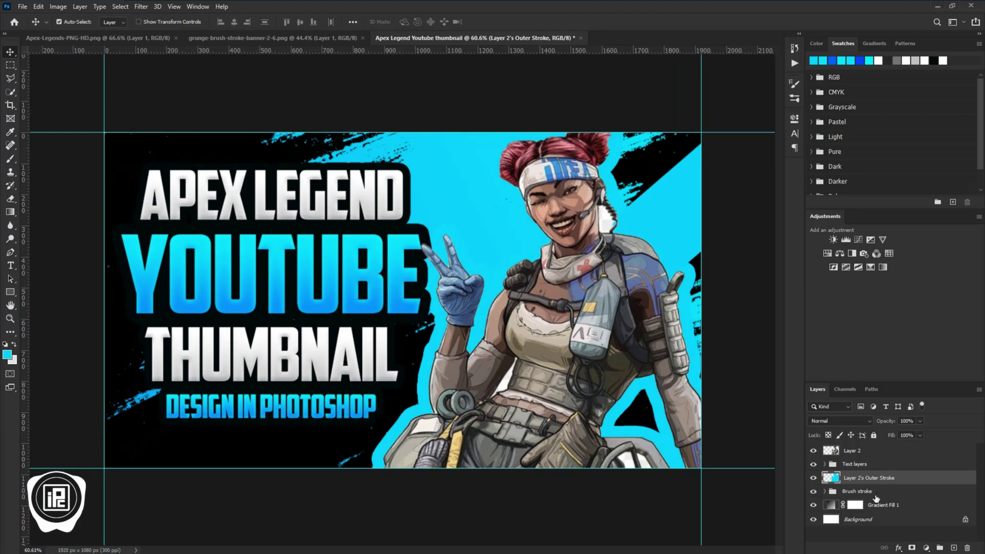
click(873, 468)
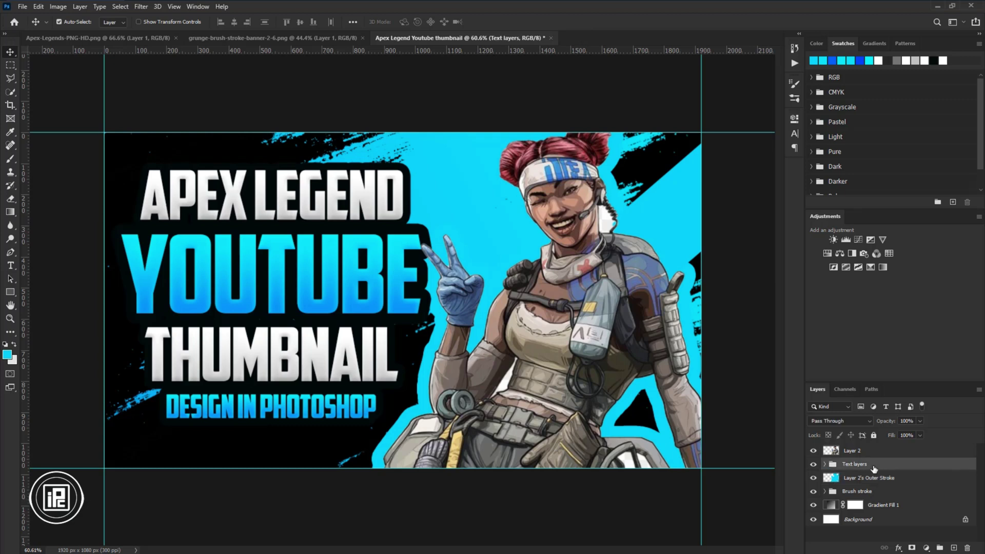
click(926, 548)
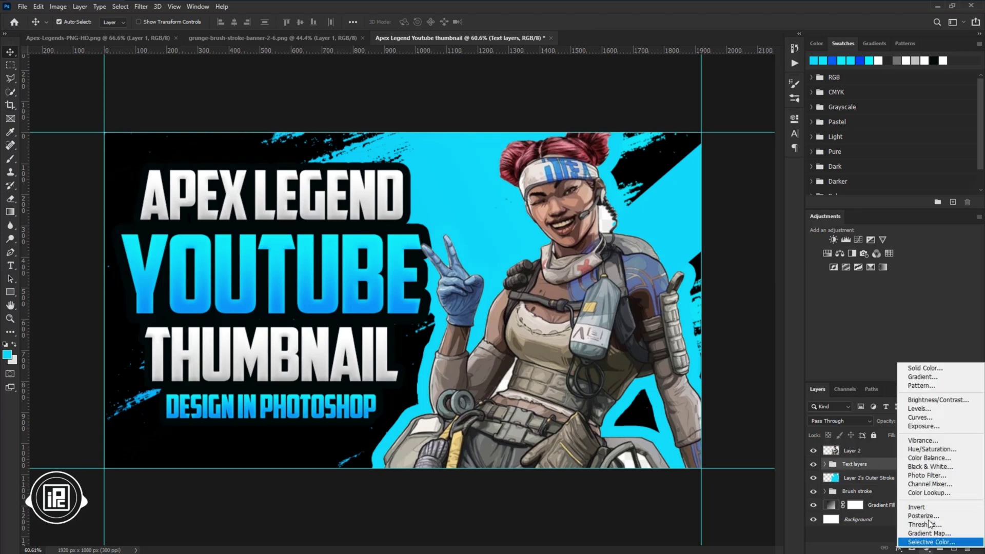
click(929, 440)
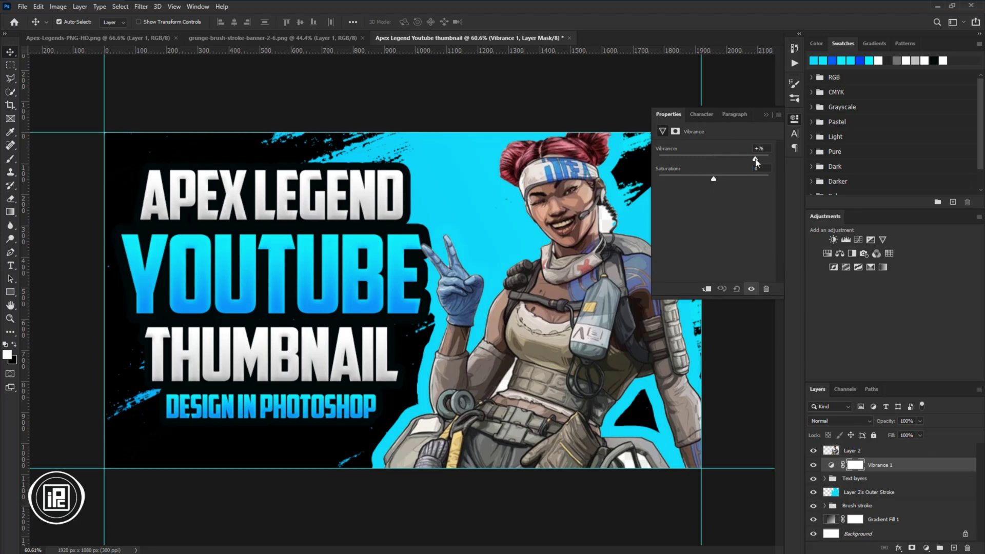
drag(758, 161, 748, 160)
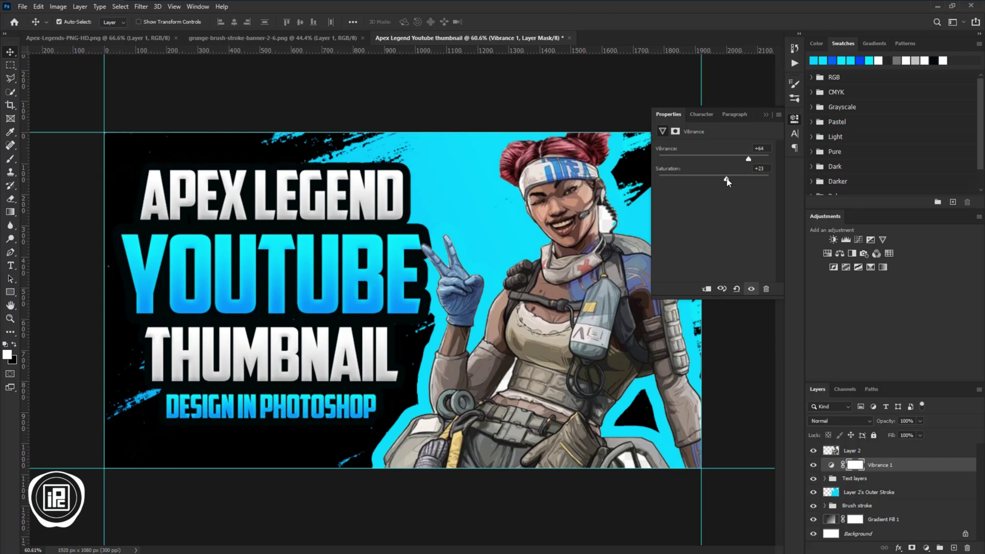
drag(749, 162, 750, 159)
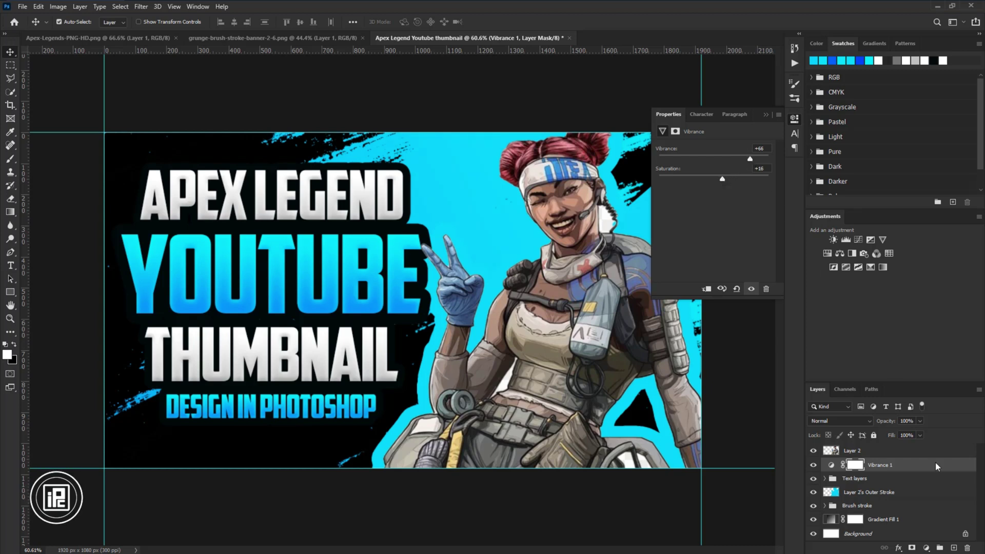
Add a Brightness/Contrast adjustment layer above the Vibrance layer with contrast 41.
click(926, 547)
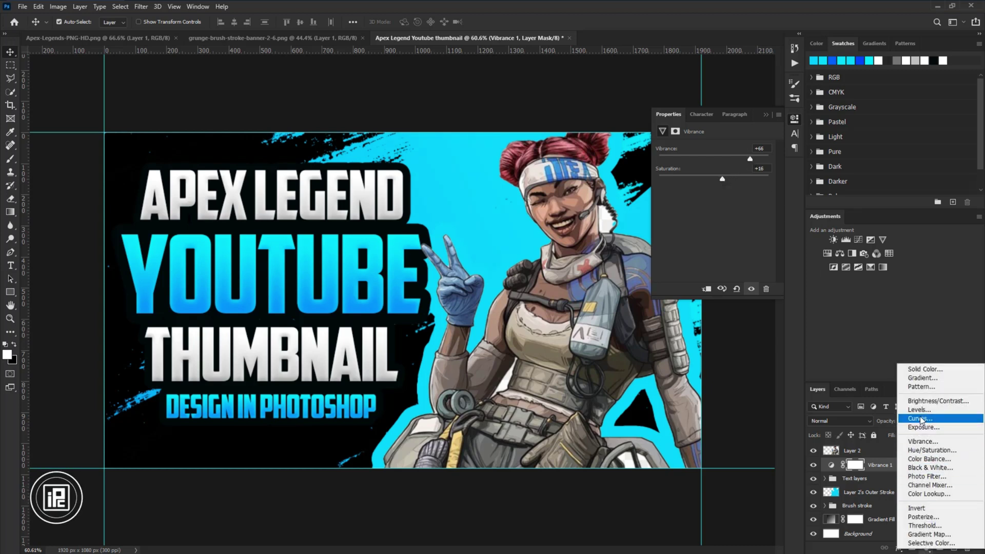
click(936, 401)
drag(712, 197, 741, 197)
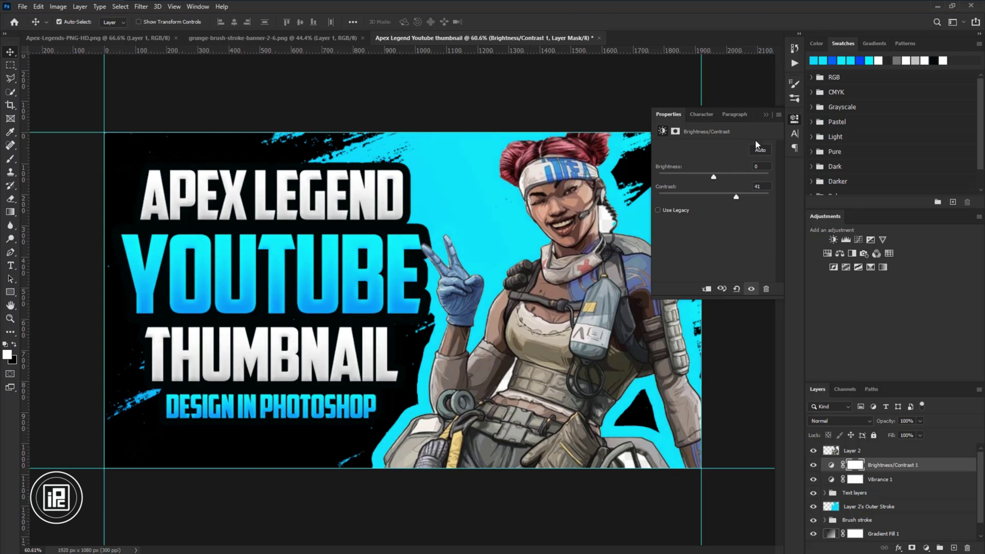
click(764, 115)
Add a Curves adjustment layer clipped to Layer 2, raising the highlights and lowering the shadows at input 47 to output 41.
click(856, 452)
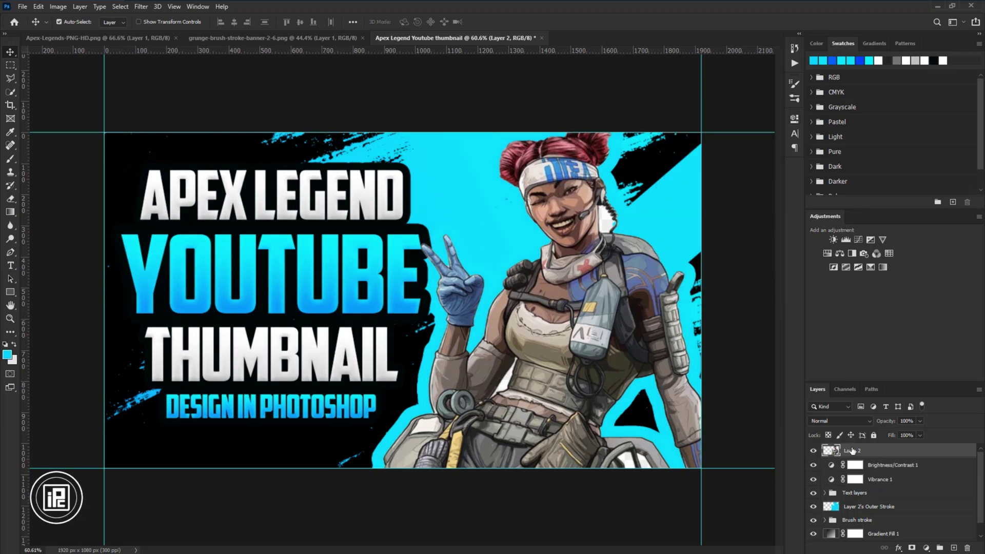
click(925, 548)
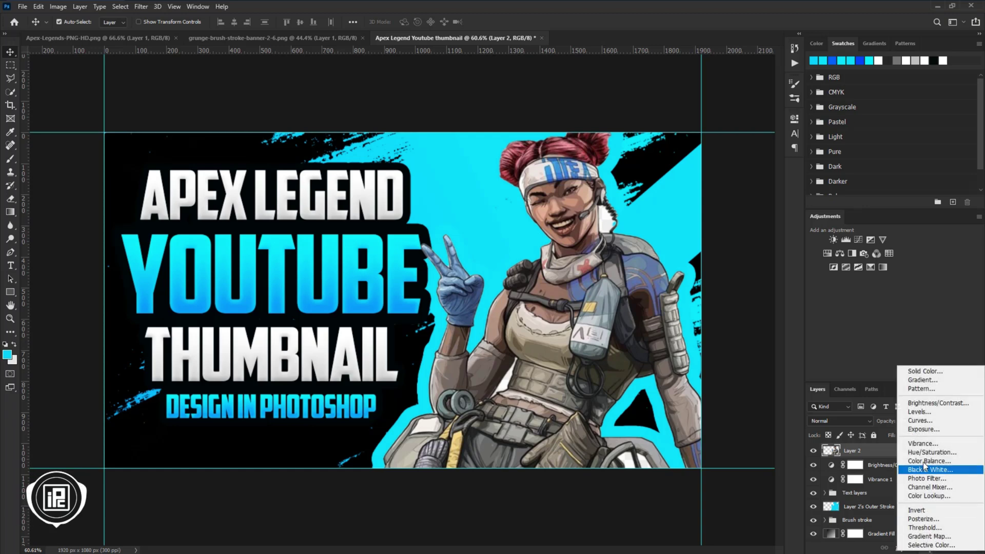
click(915, 425)
alt+click(823, 456)
drag(753, 186, 753, 183)
drag(696, 243, 697, 246)
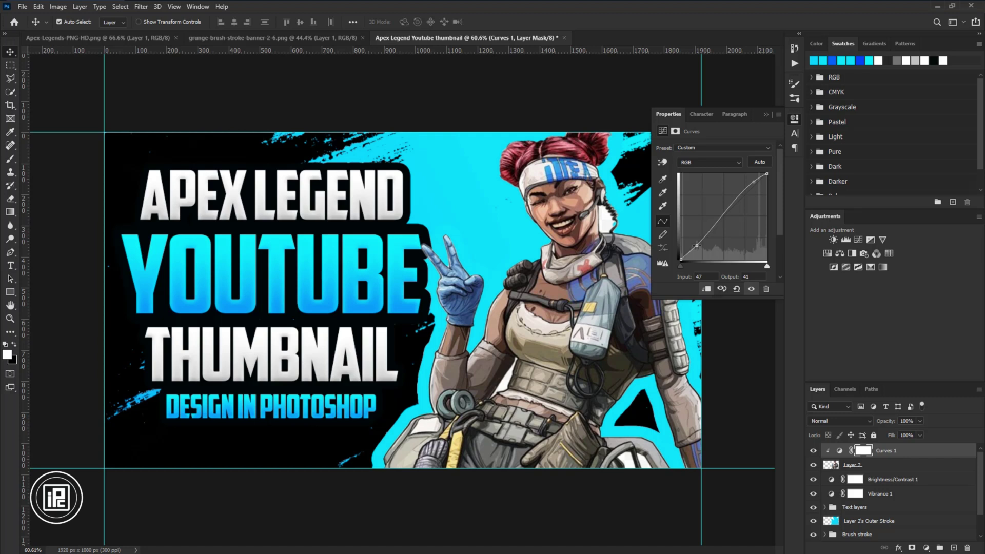
click(764, 115)
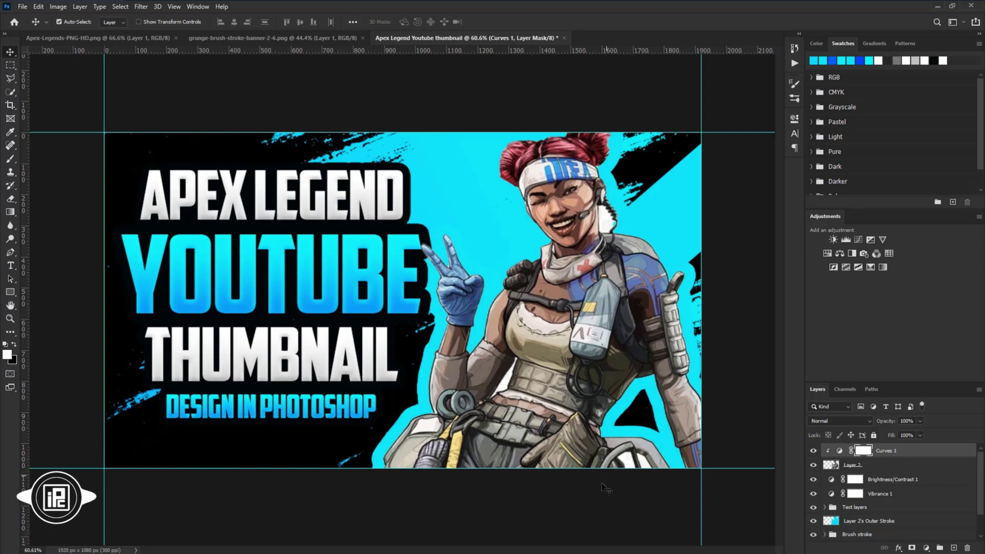
click(591, 496)
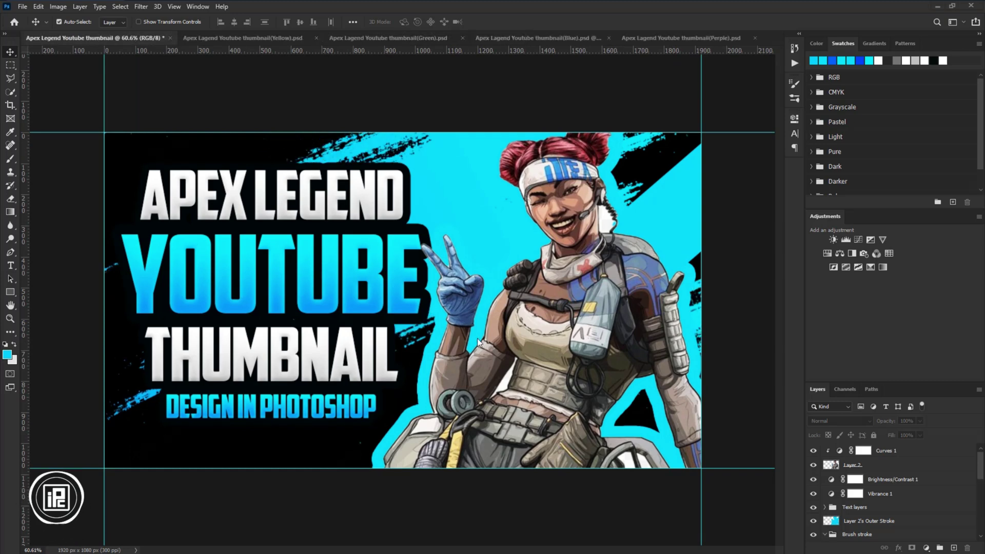
View the yellow, green, blue and purple versions of the Apex Legends thumbnail in their open documents.
click(259, 43)
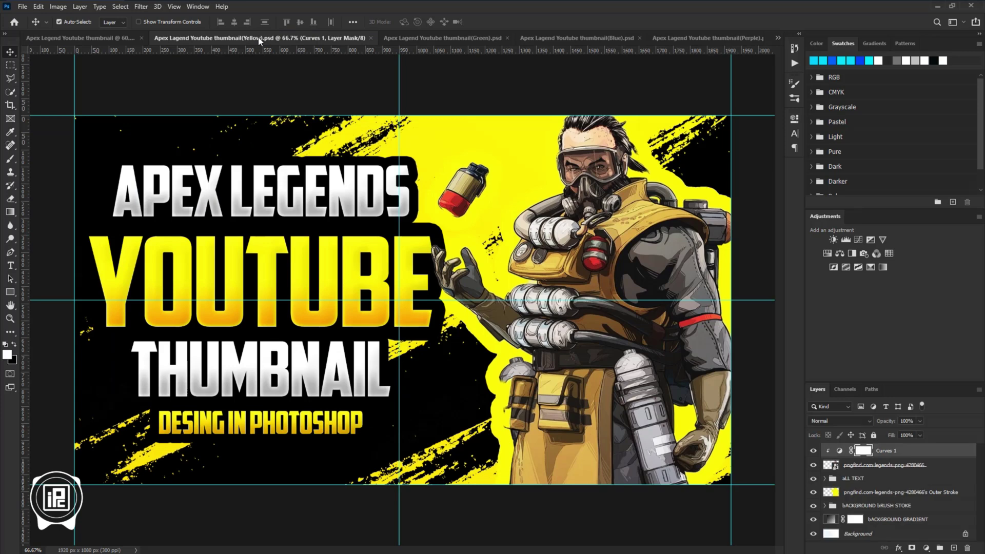
click(401, 42)
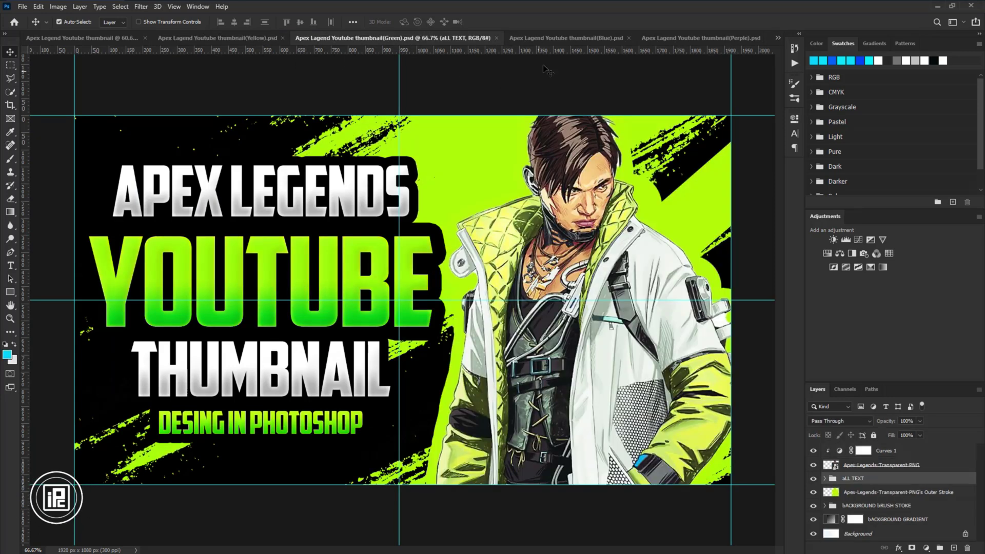
click(565, 38)
click(715, 41)
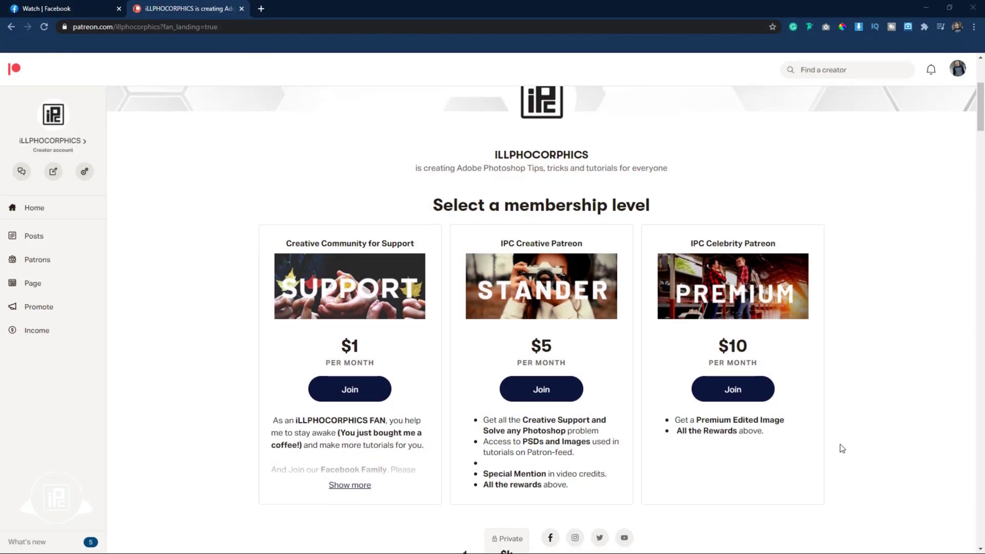
Switch to the iLLPHOCORPHICS Patreon page in the browser and read the full Apex Legends YouTube Thumbnail PSD Pack Download post.
scroll(842, 448, down, 8)
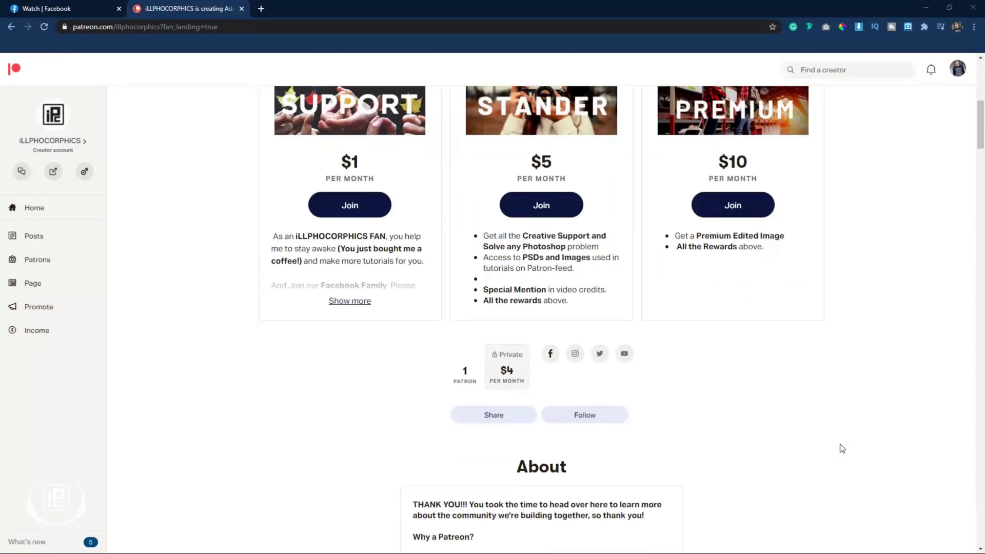
scroll(841, 448, down, 10)
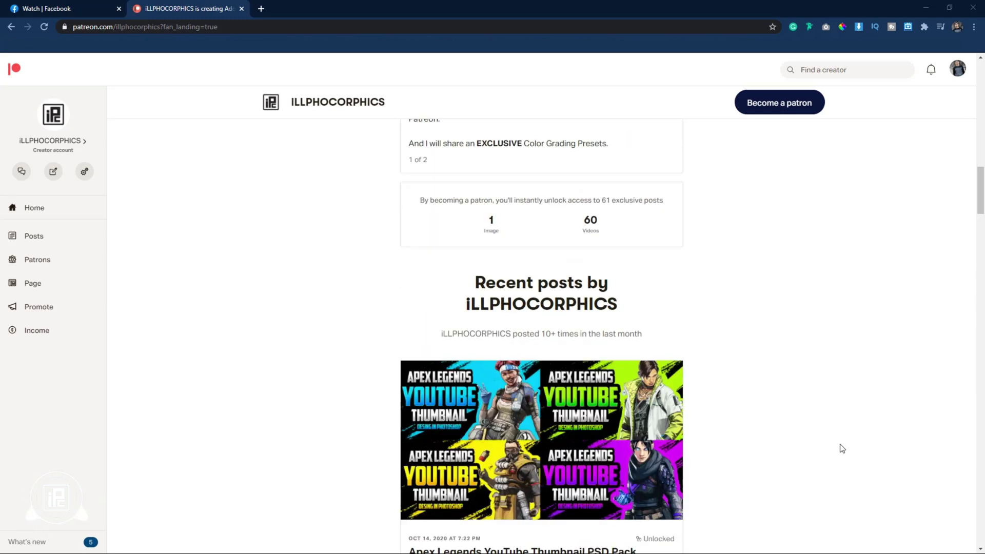
scroll(842, 448, down, 5)
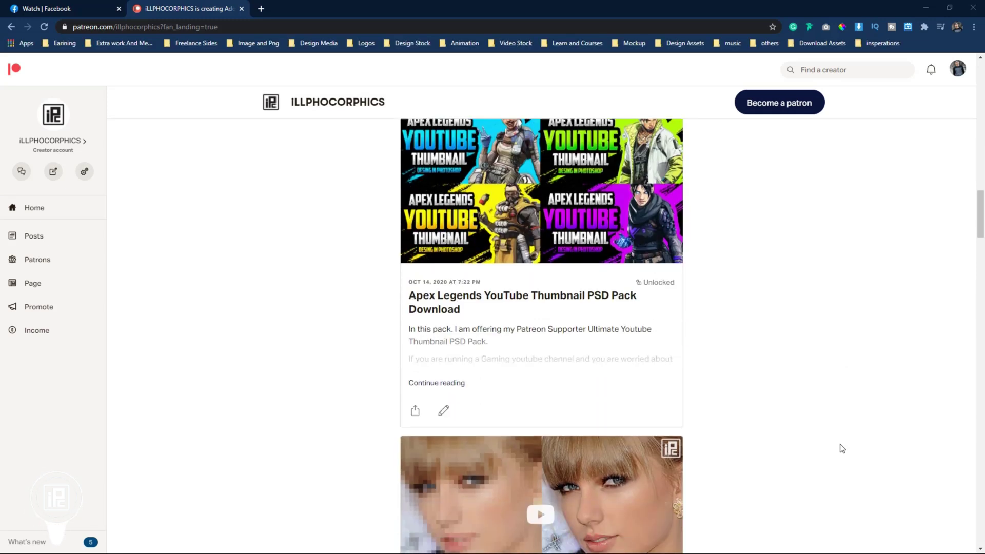
scroll(739, 418, up, 2)
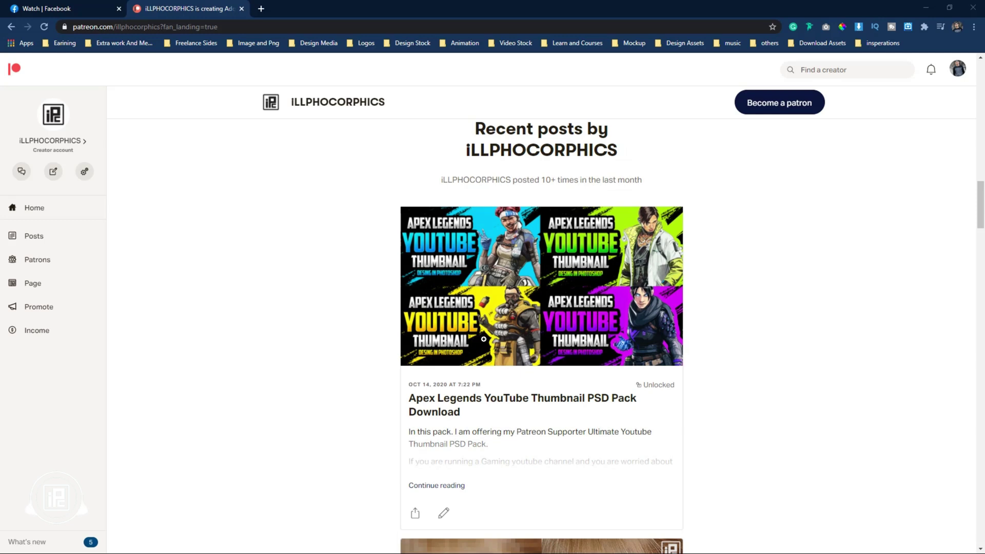
click(457, 487)
scroll(457, 488, down, 2)
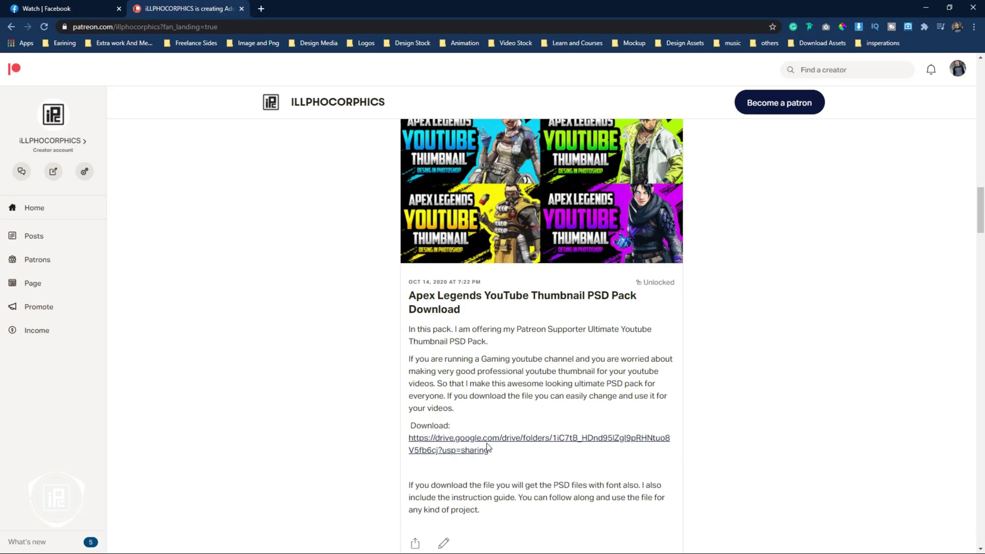
scroll(652, 464, up, 2)
scroll(646, 333, down, 1)
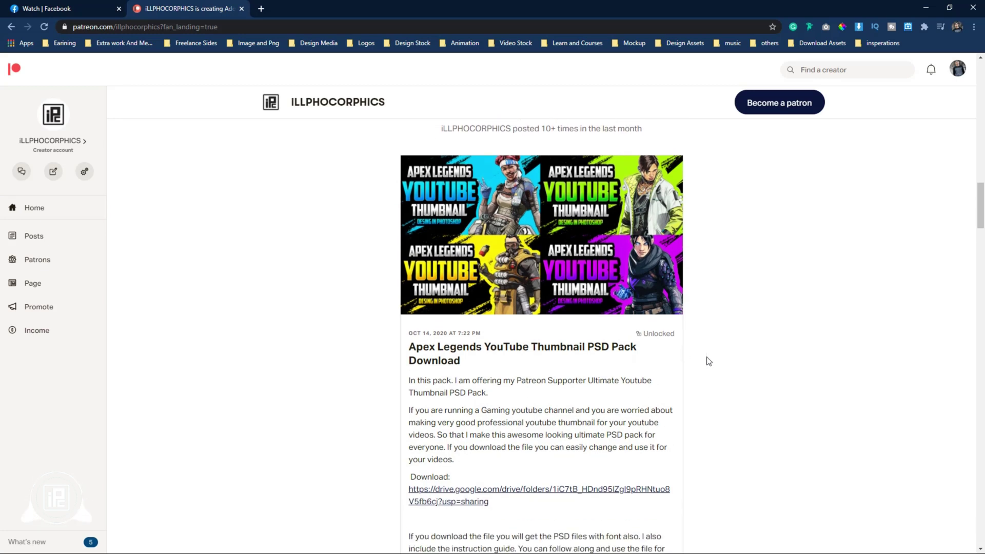